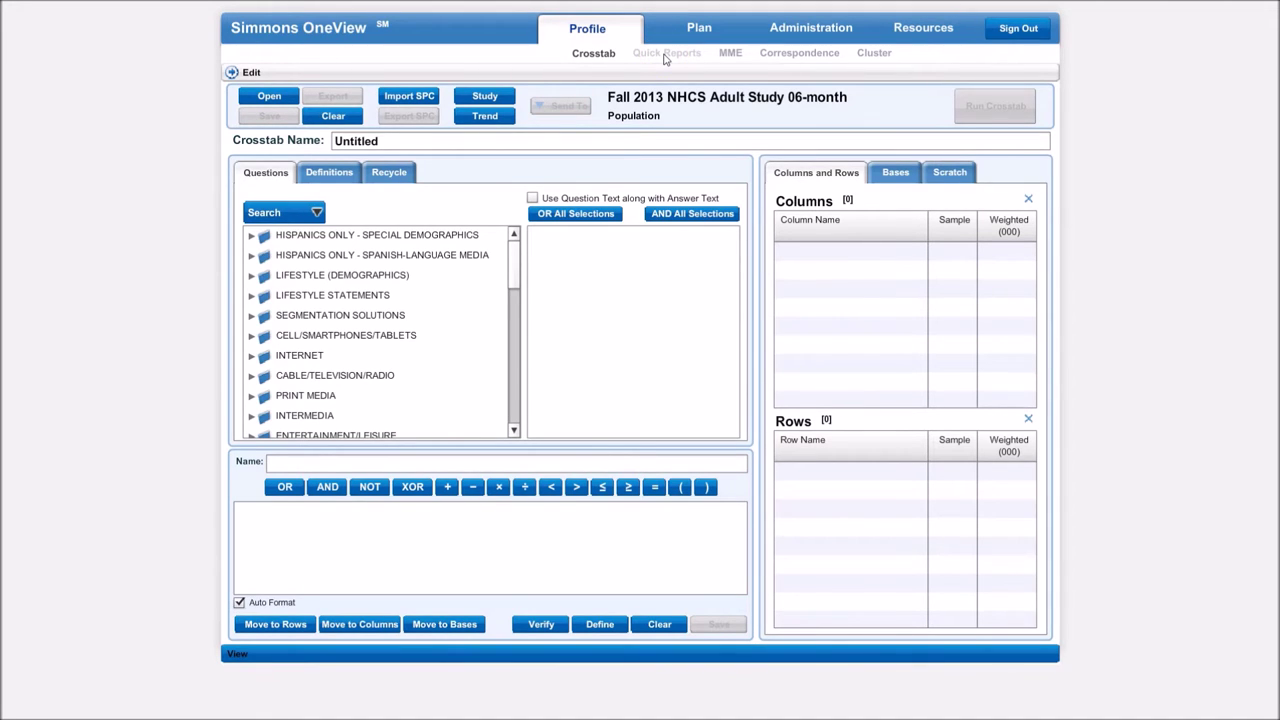
Switch to Quick Reports and select the Demographic Profile report
left_click(666, 56)
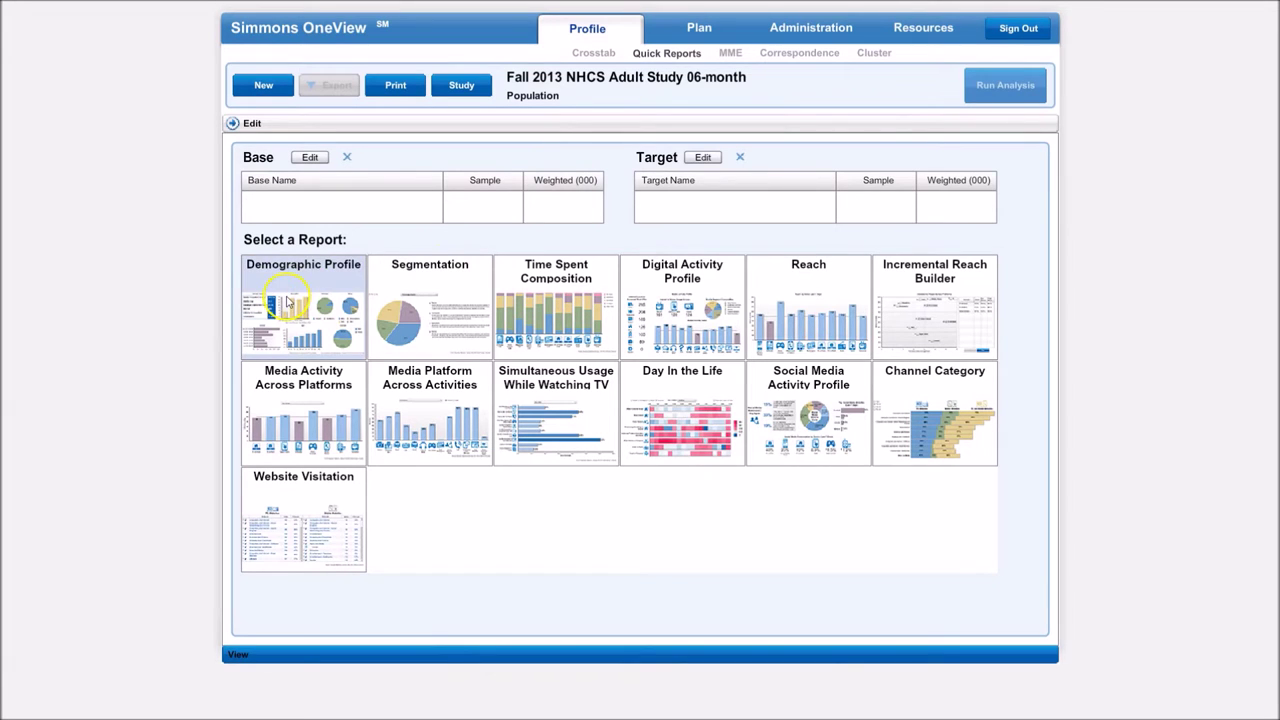
left_click(270, 324)
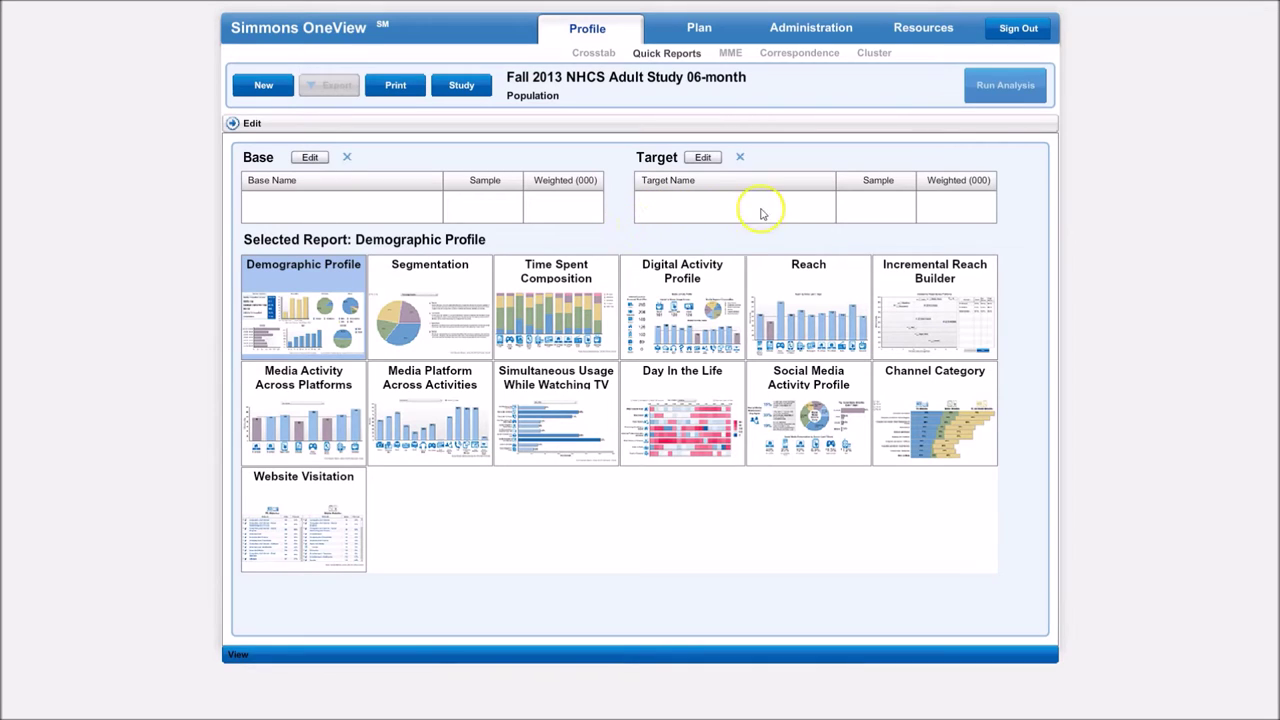
Edit the report's target and display the answers of the craft/microbrewed beer "Do you drink?" question under Beverages - Alcoholic Drinks
left_click(703, 157)
left_click_drag(323, 9, 581, 78)
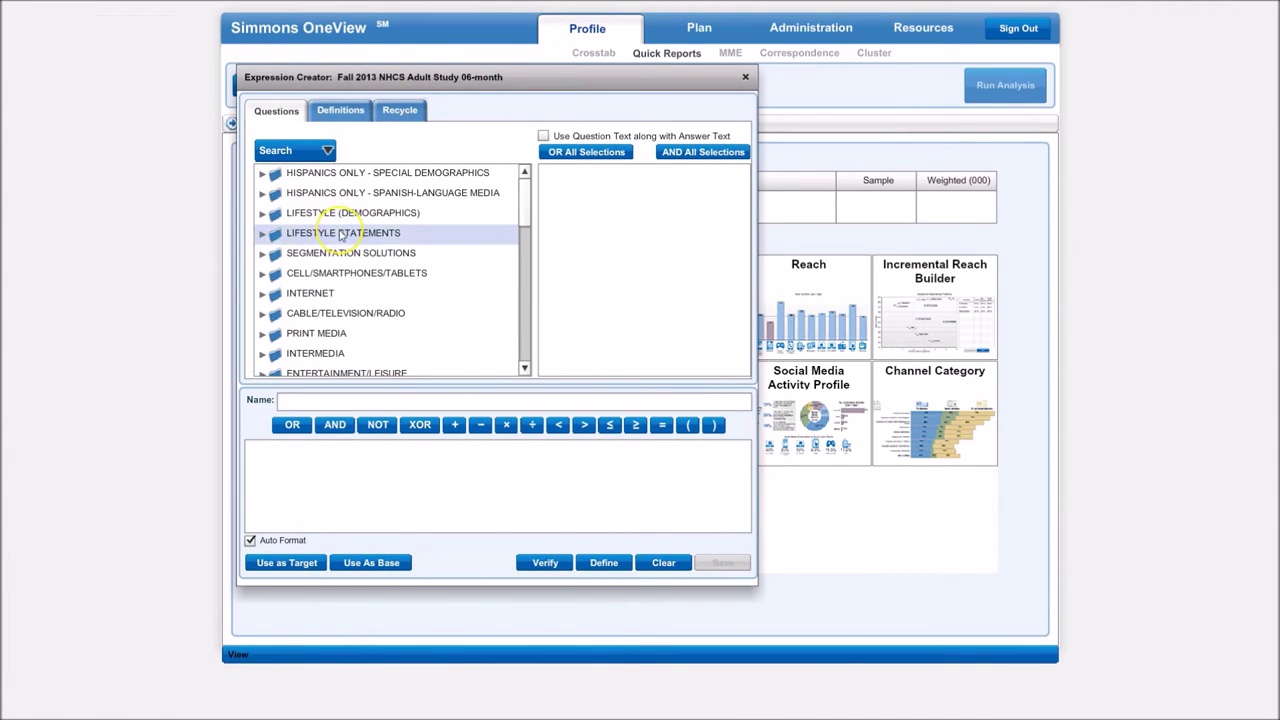
scroll(341, 235, "down", 1)
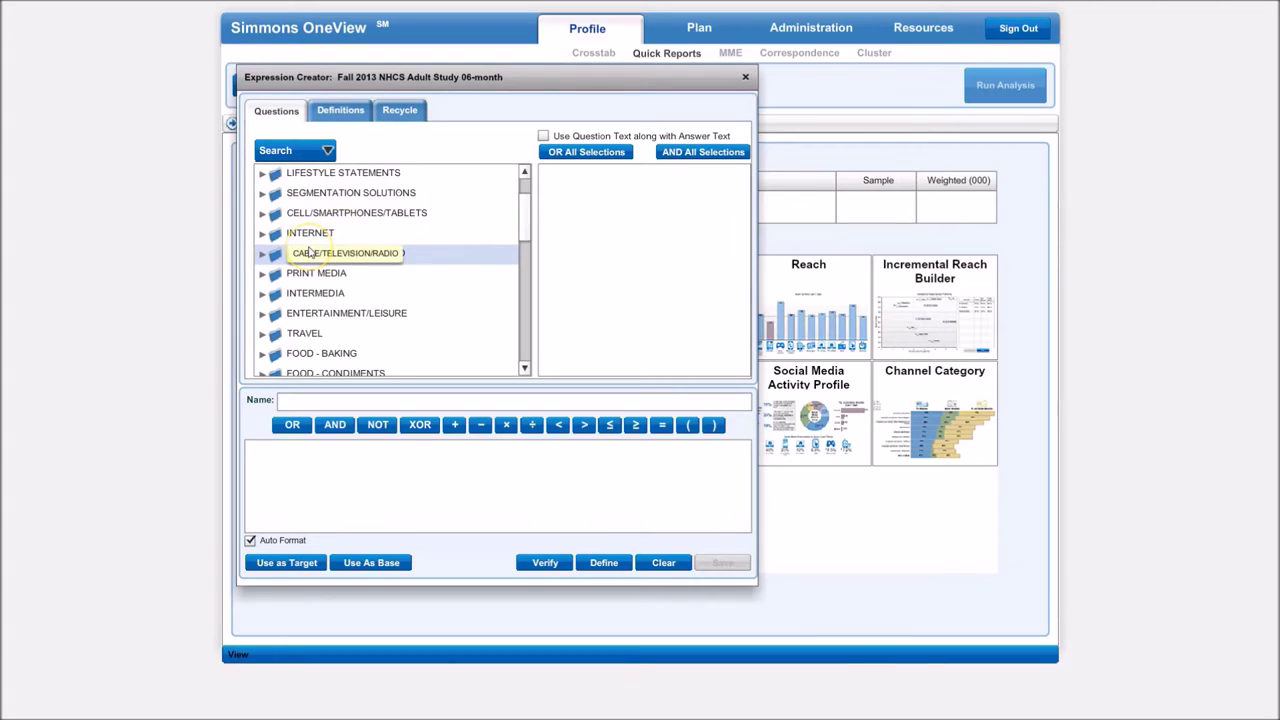
scroll(310, 252, "down", 5)
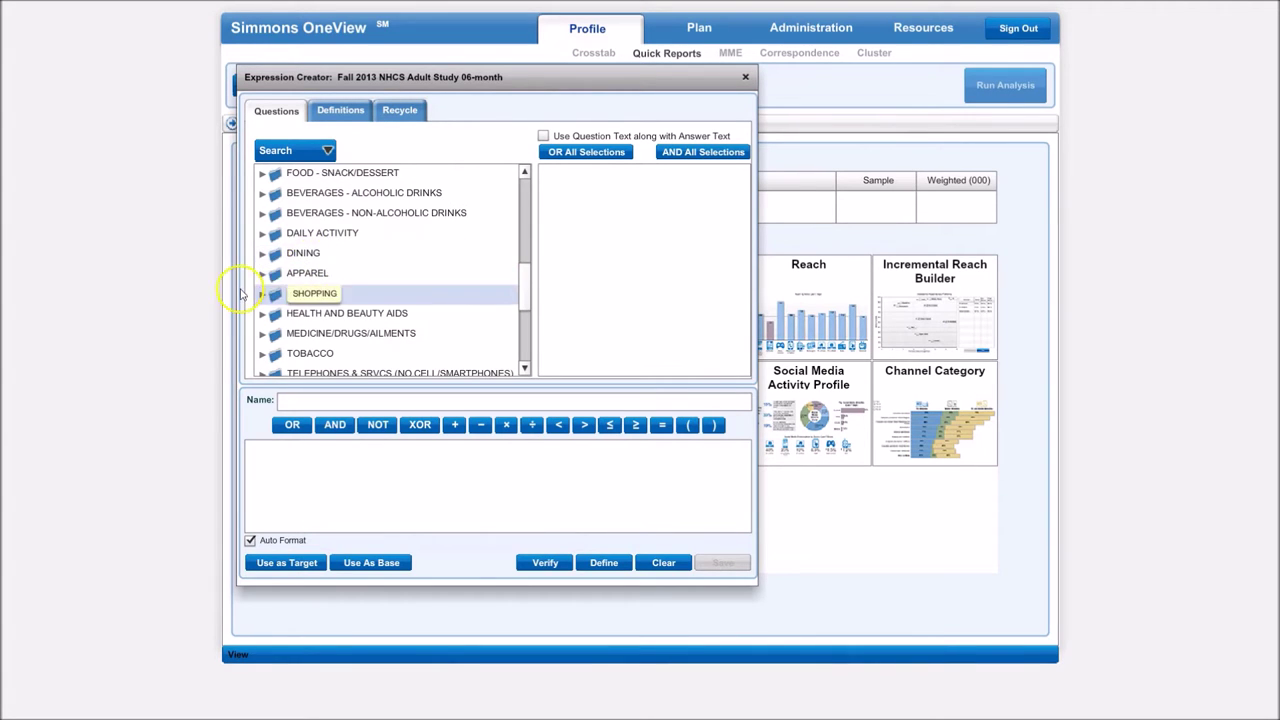
left_click(261, 195)
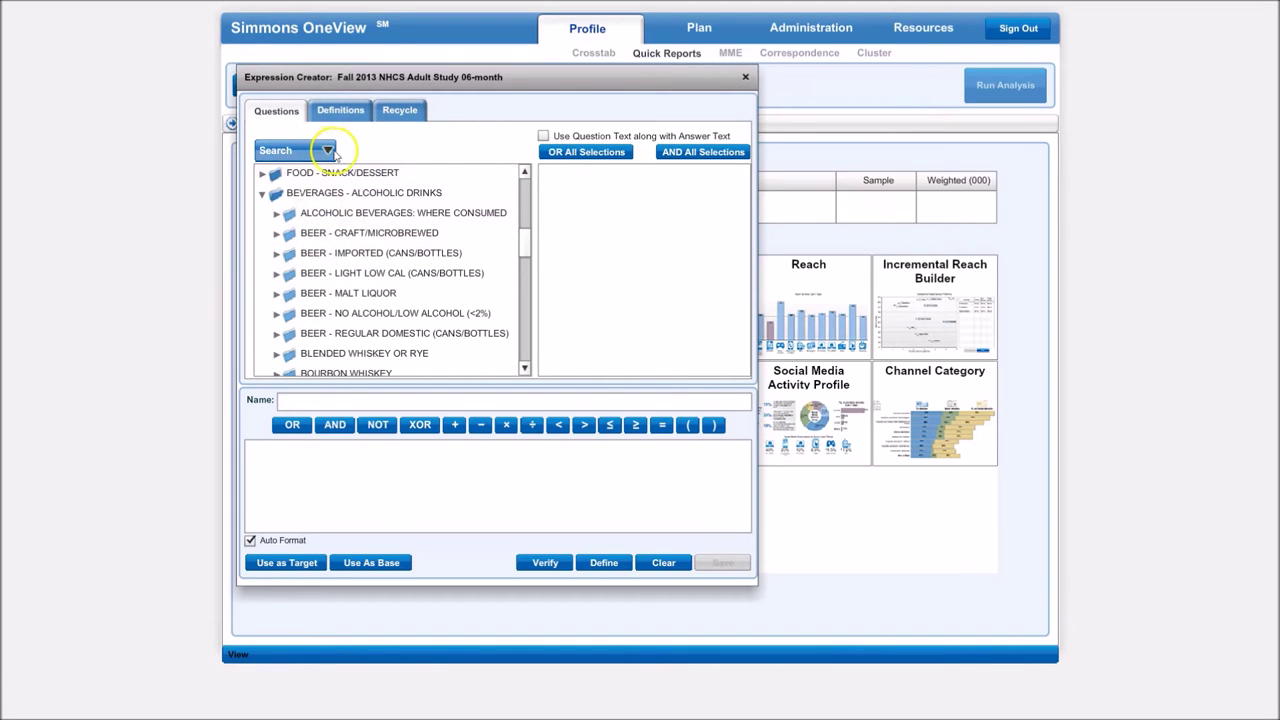
left_click(327, 150)
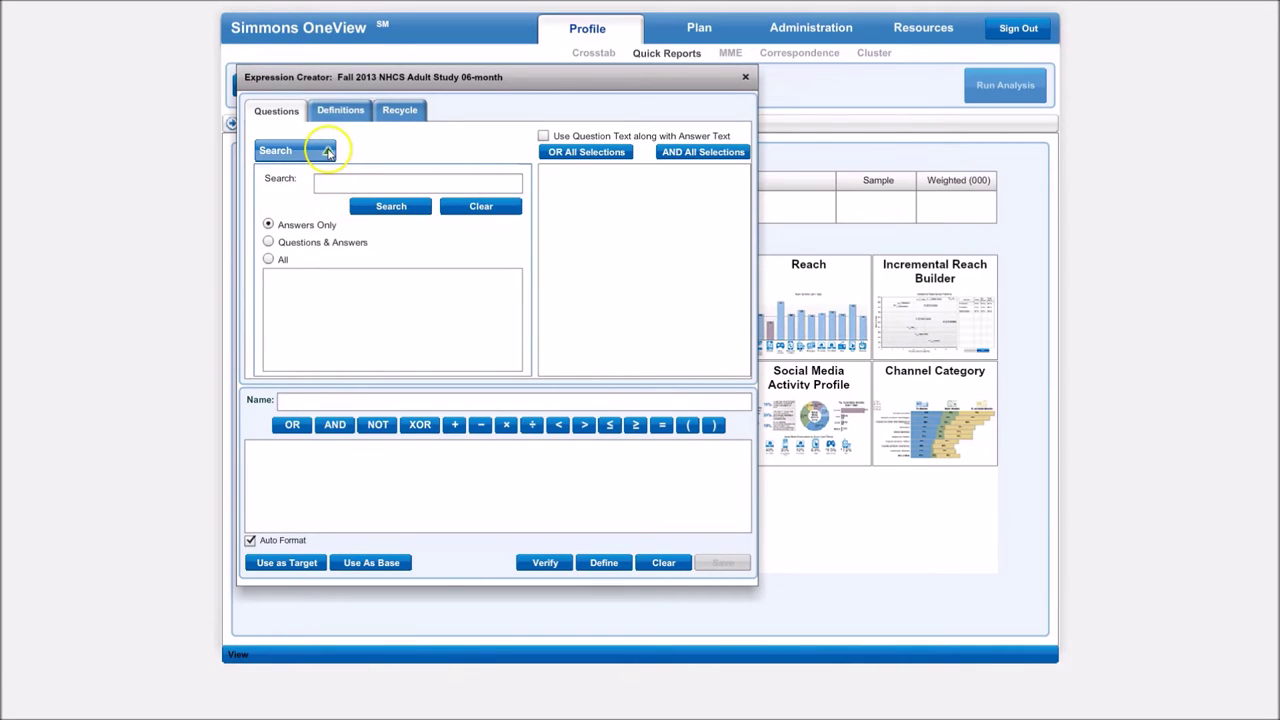
left_click(327, 150)
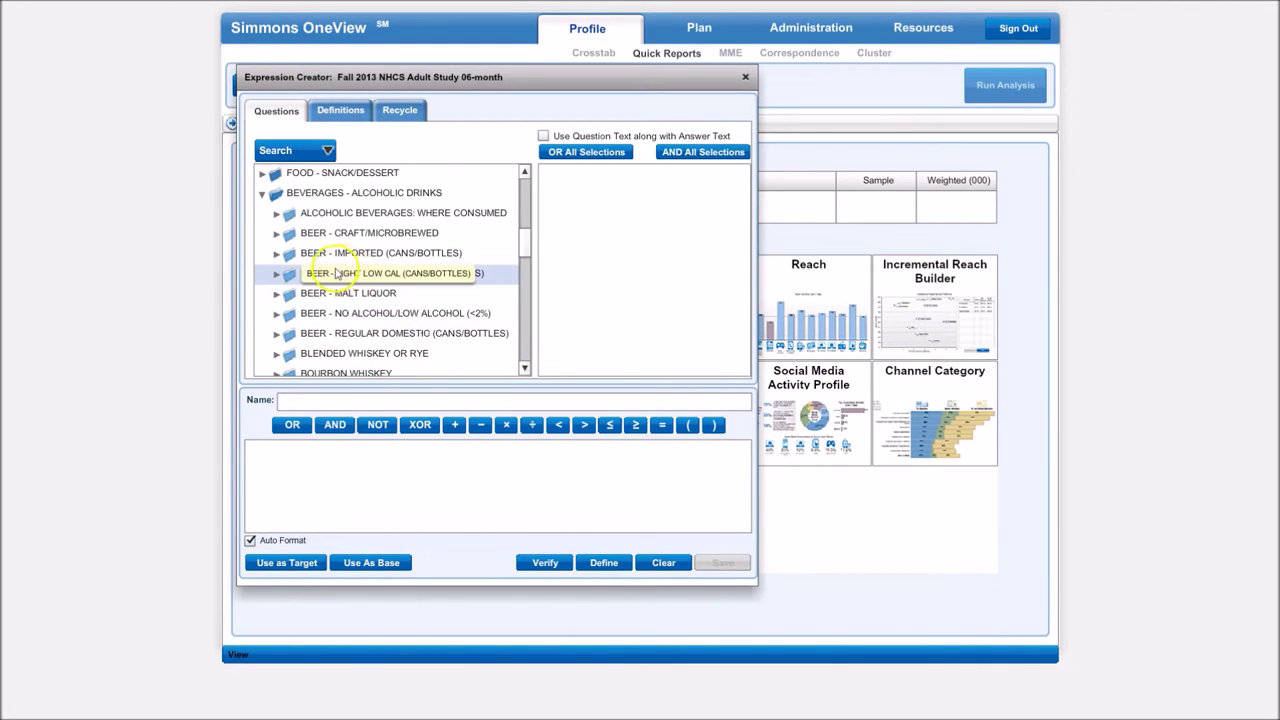
left_click(277, 235)
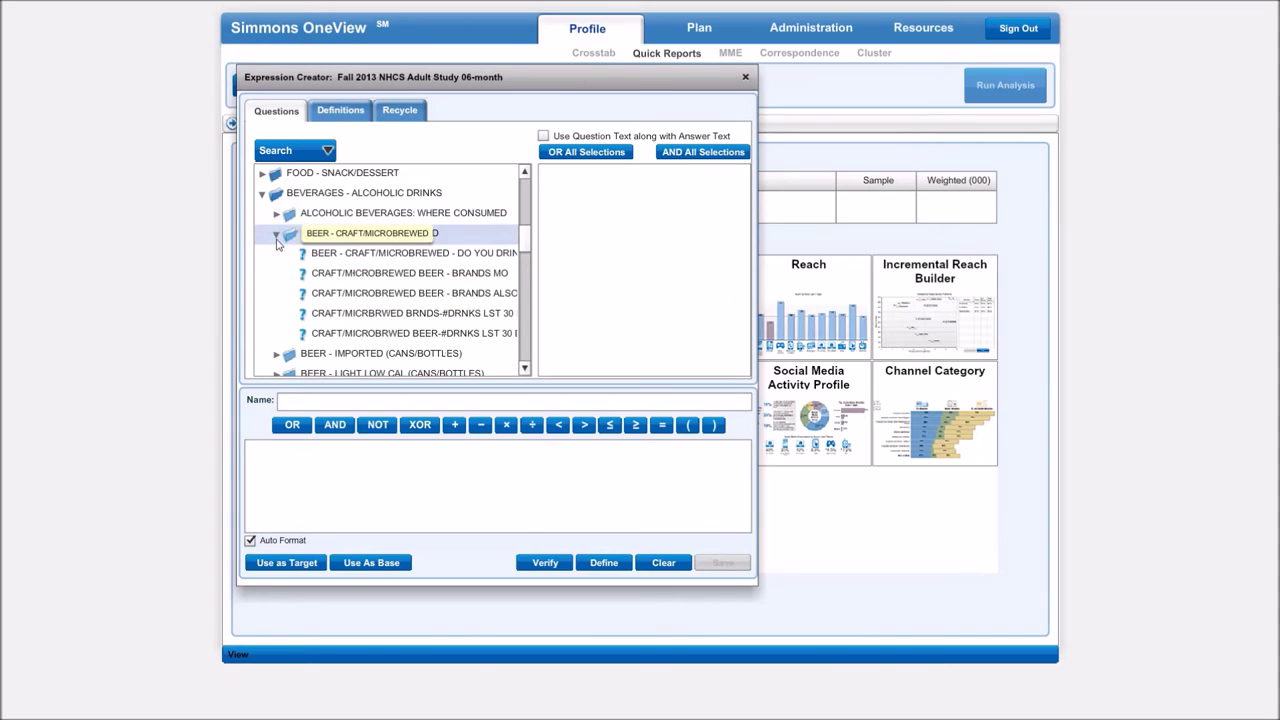
left_click(333, 258)
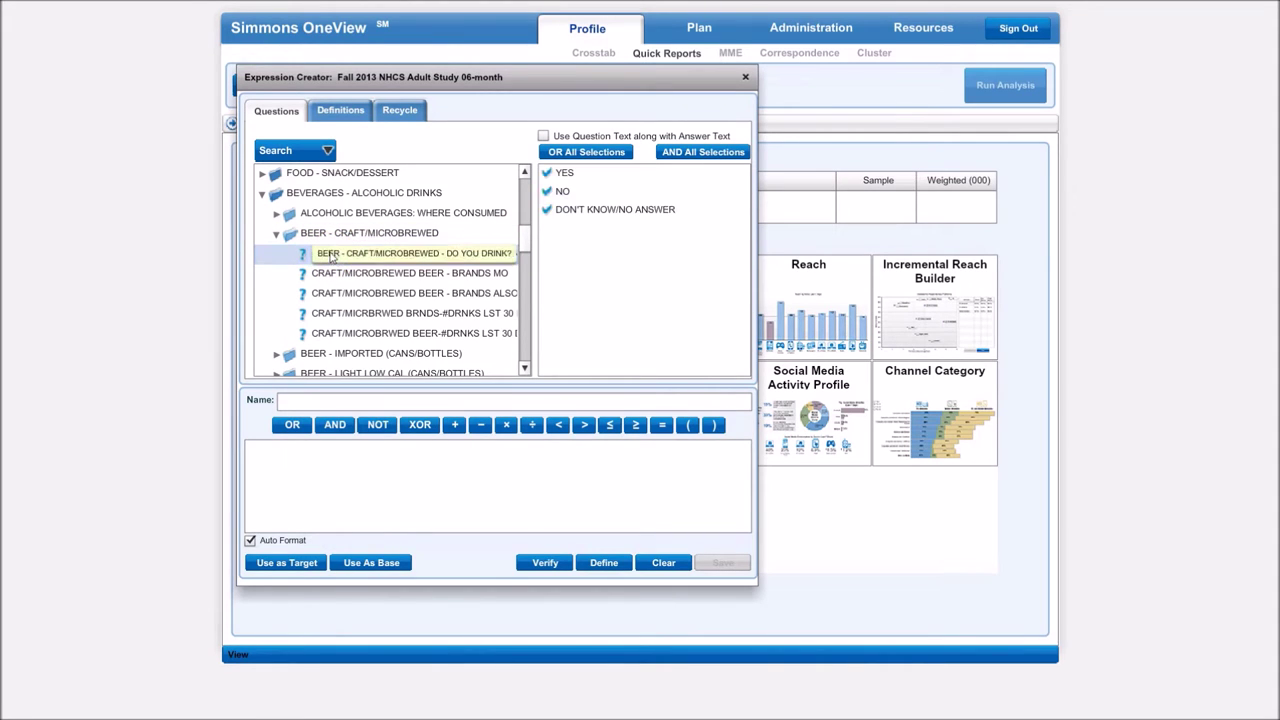
Include question text along with answer text and assign the craft/microbrewed beer question's YES answer as the report target
left_click_drag(552, 85, 473, 96)
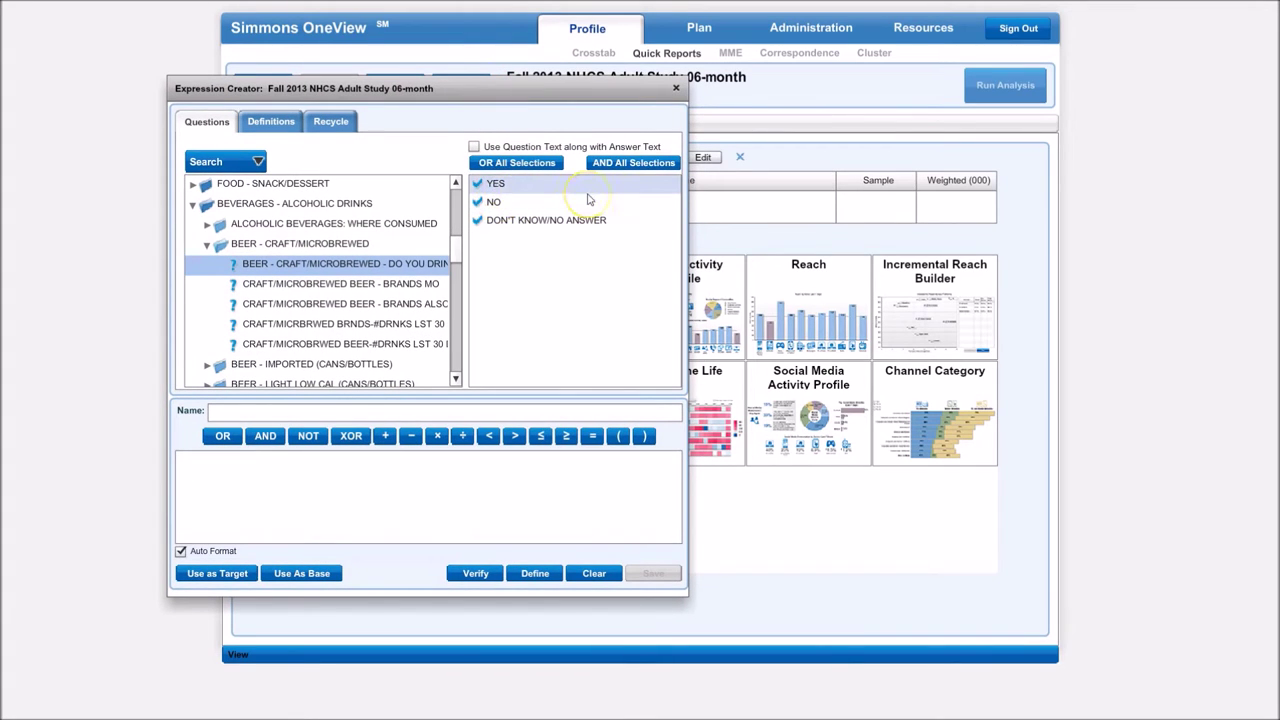
left_click(474, 147)
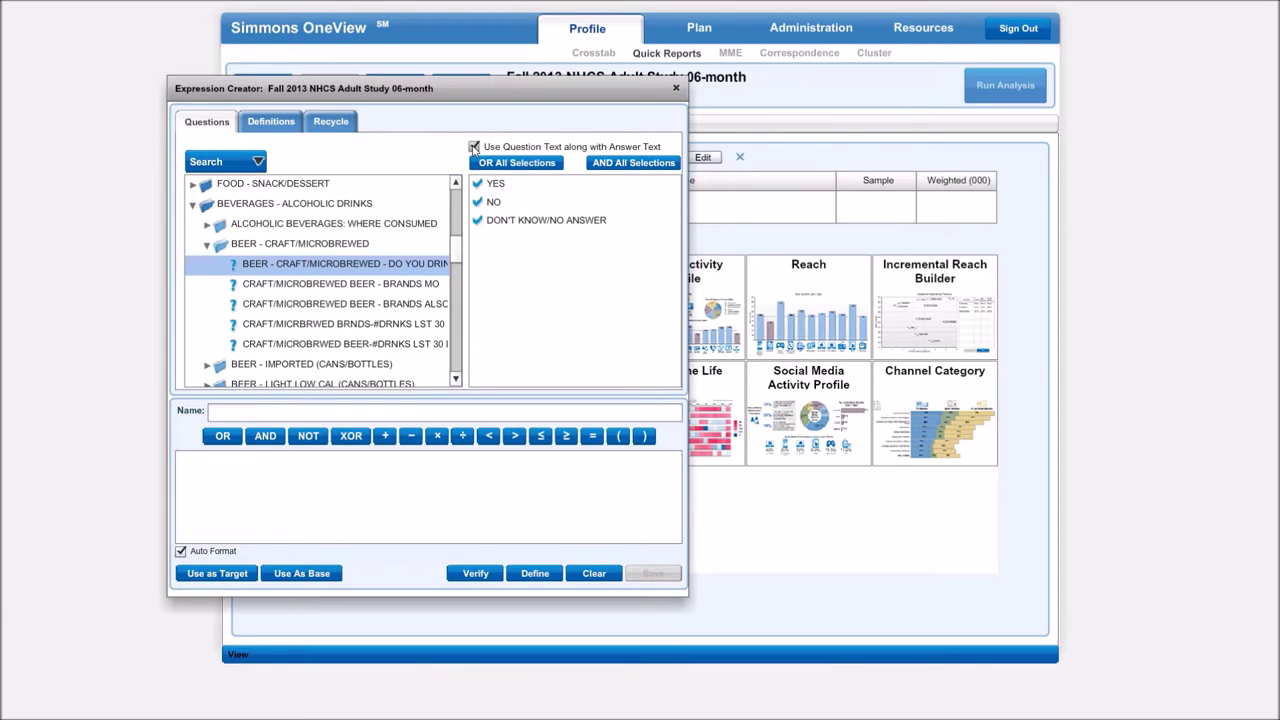
left_click(330, 258)
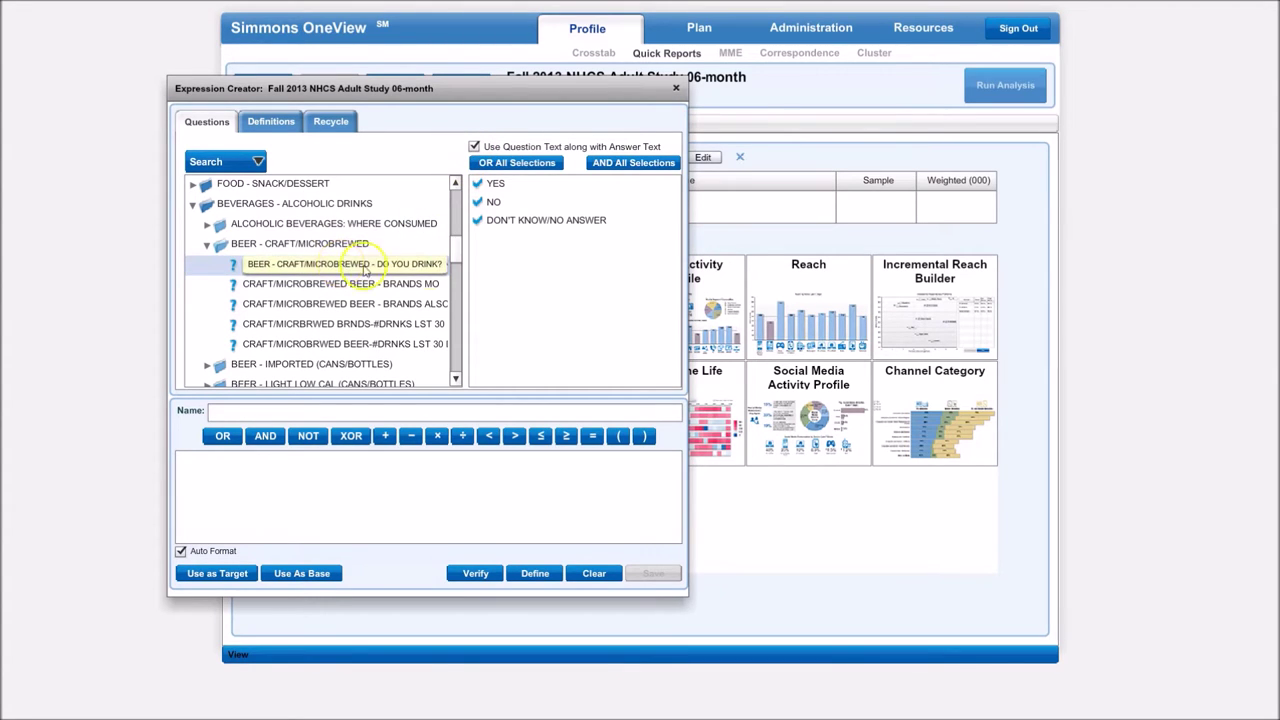
left_click(591, 96)
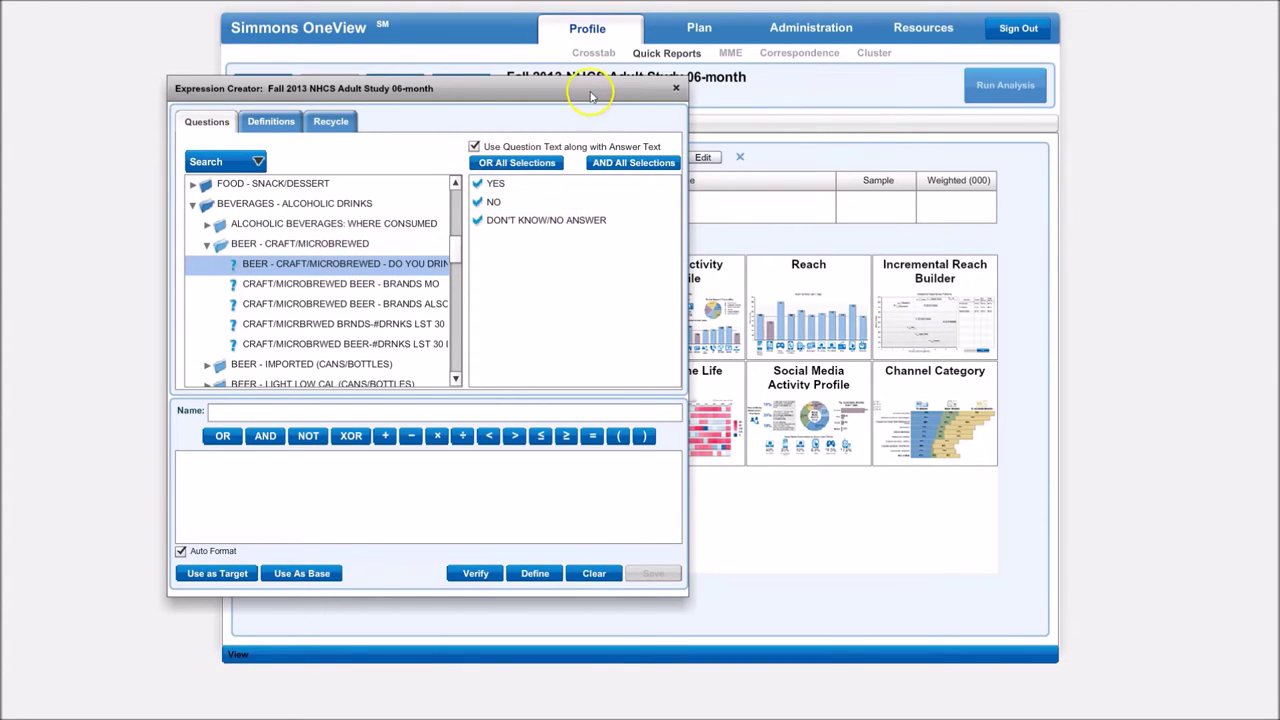
left_click_drag(591, 96, 543, 97)
left_click_drag(449, 187, 757, 212)
left_click(628, 89)
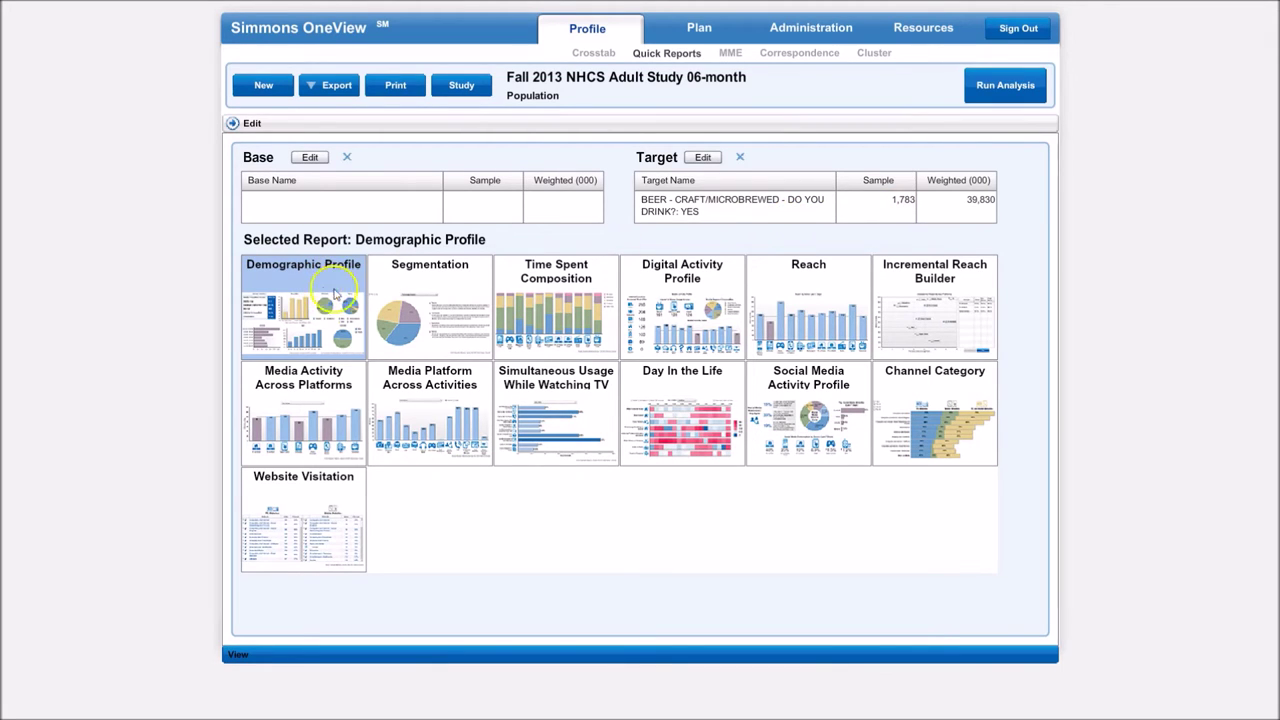
Run the Demographic Profile analysis and examine the education, race, gender and age chart details
left_click(1004, 89)
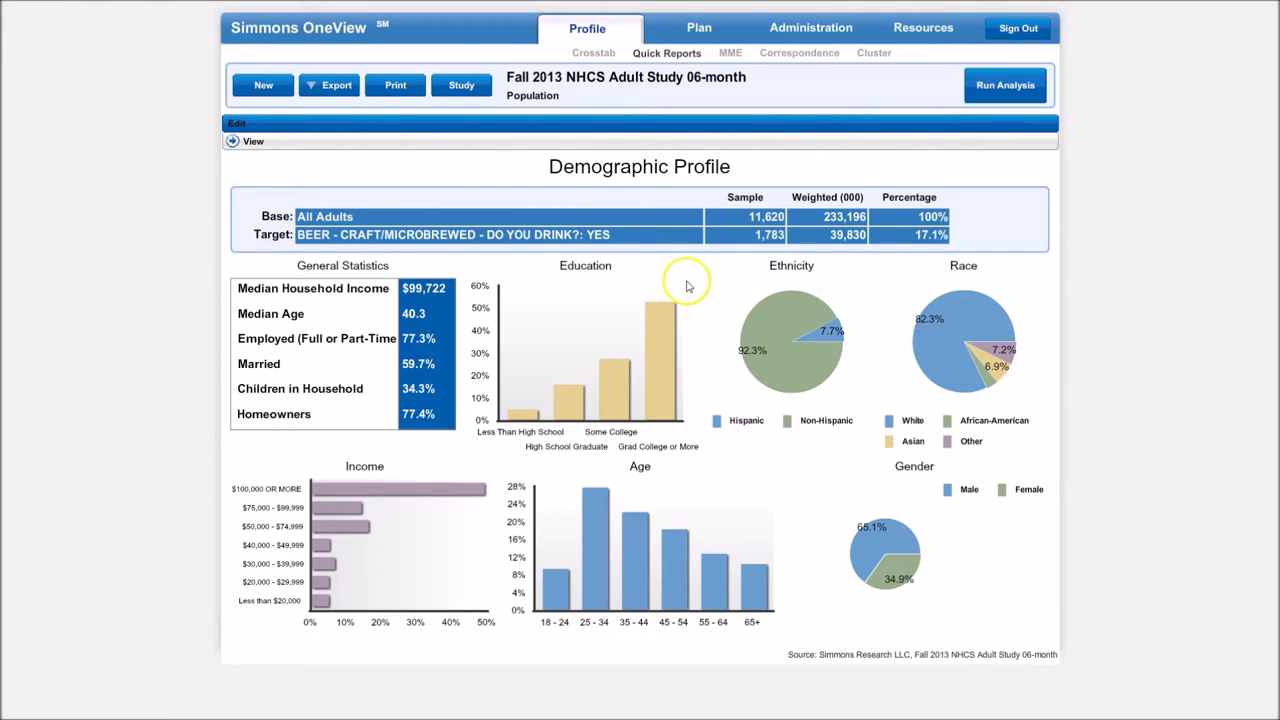
mouse_move(655, 350)
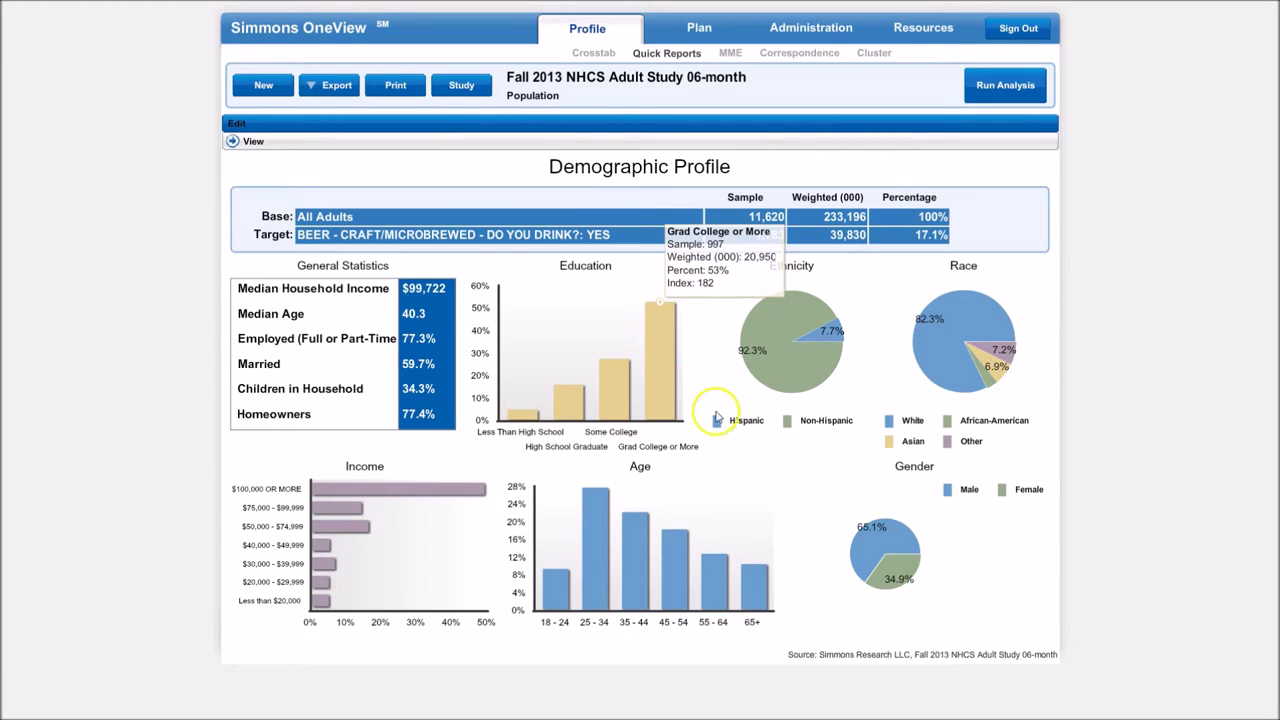
mouse_move(913, 370)
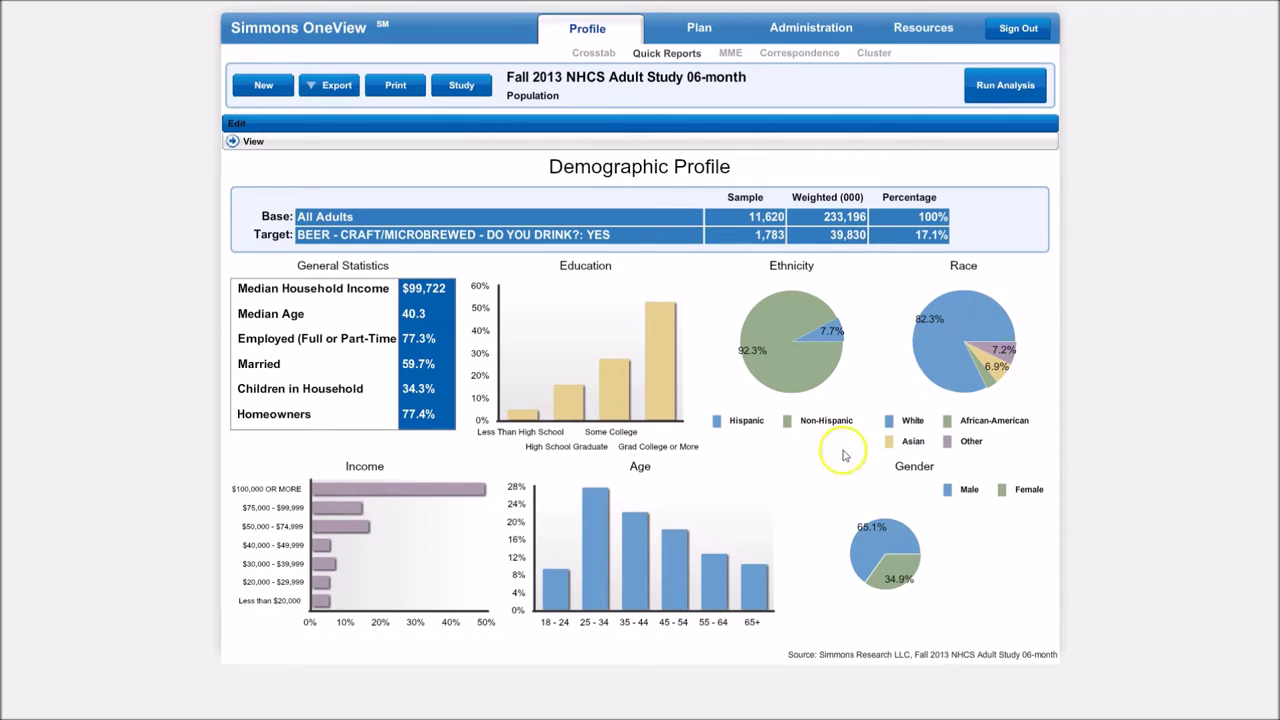
mouse_move(865, 543)
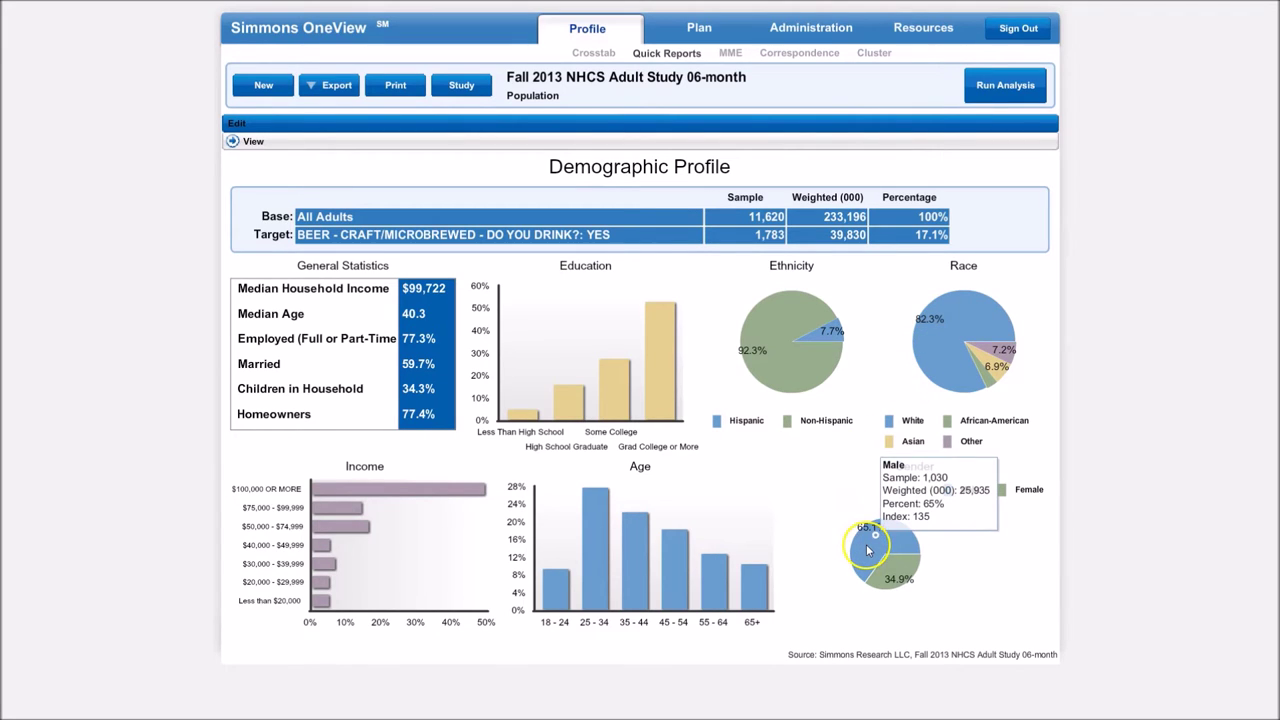
mouse_move(603, 555)
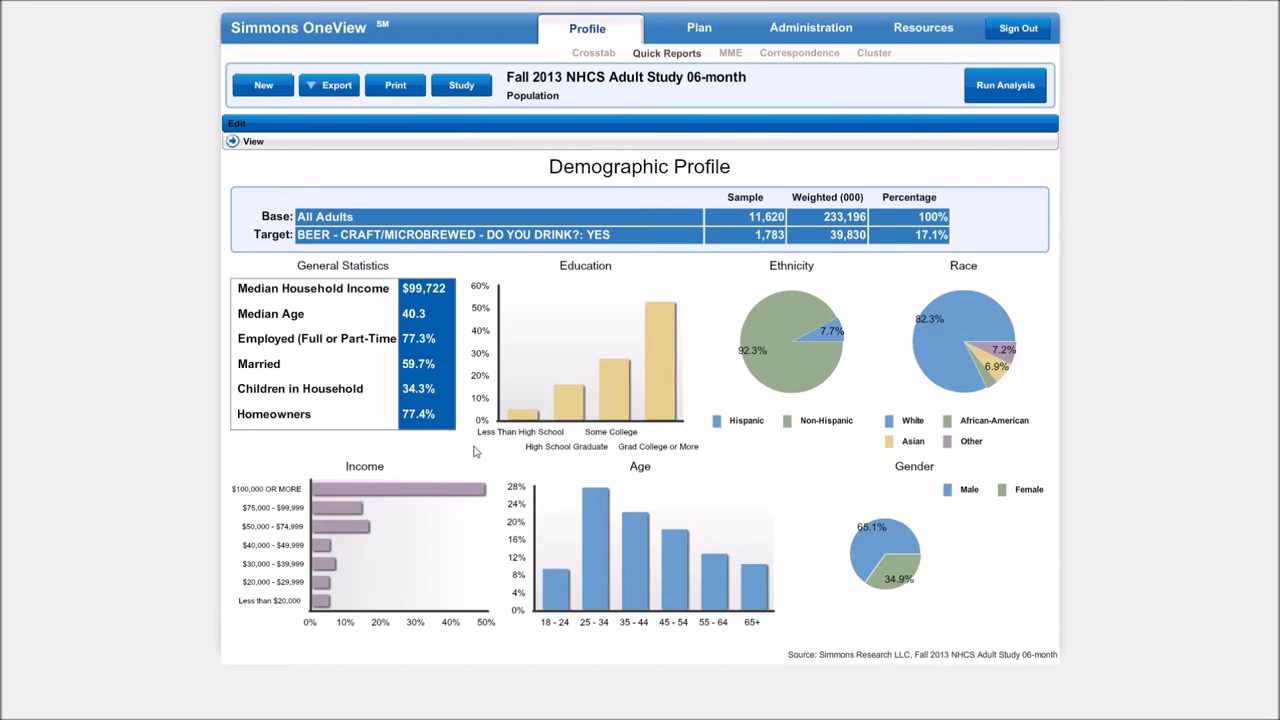
Return to the report setup, edit the base and display the State Codes answers under Lifestyle (Demographics)
left_click(236, 124)
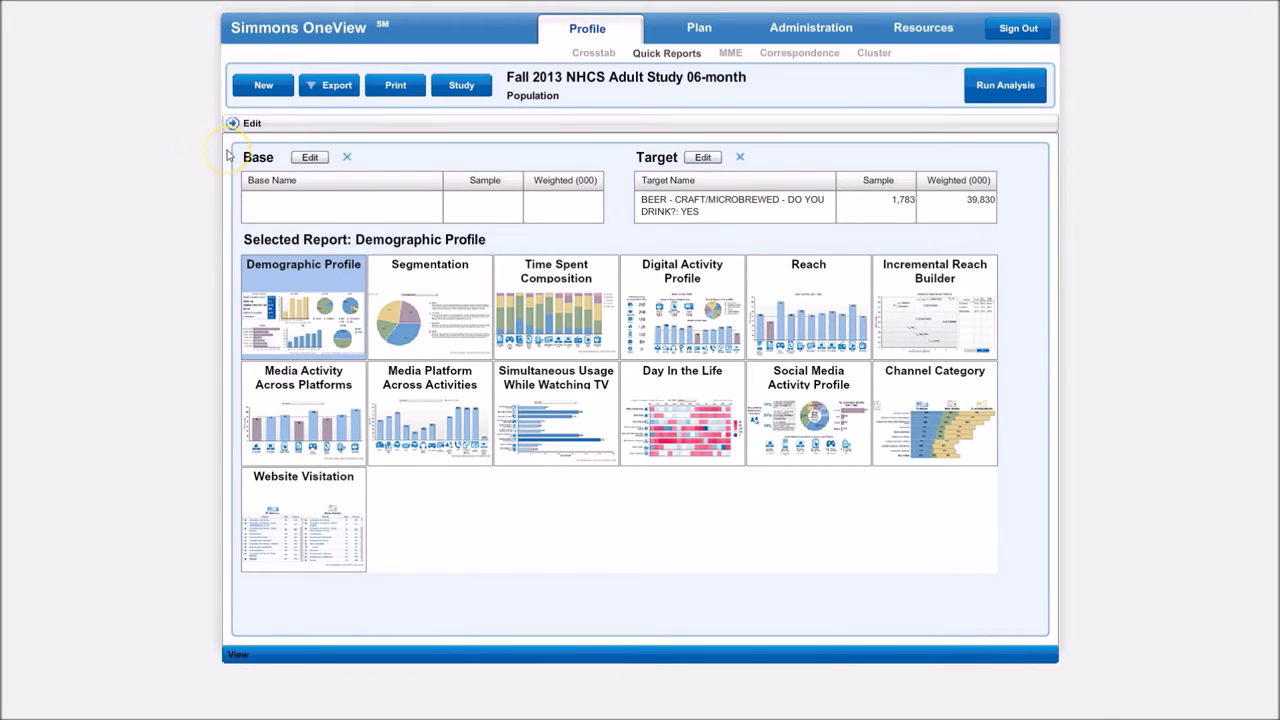
left_click(311, 160)
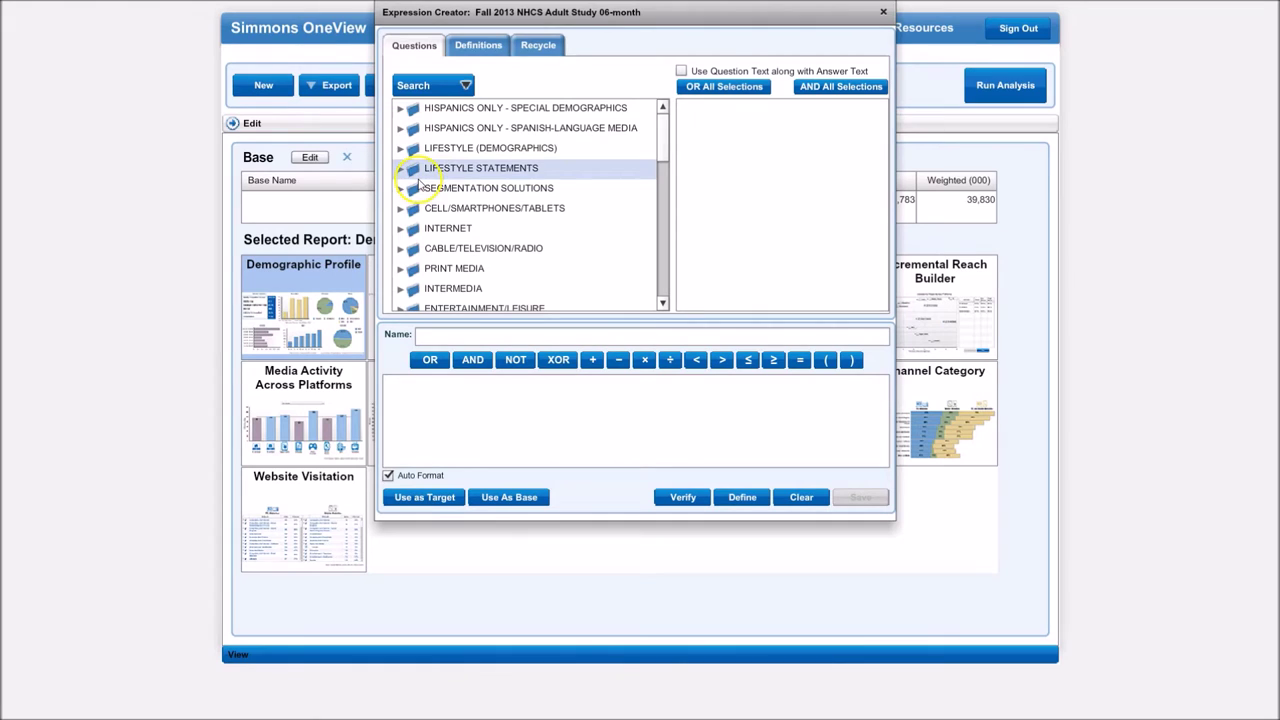
scroll(419, 192, "down", 1)
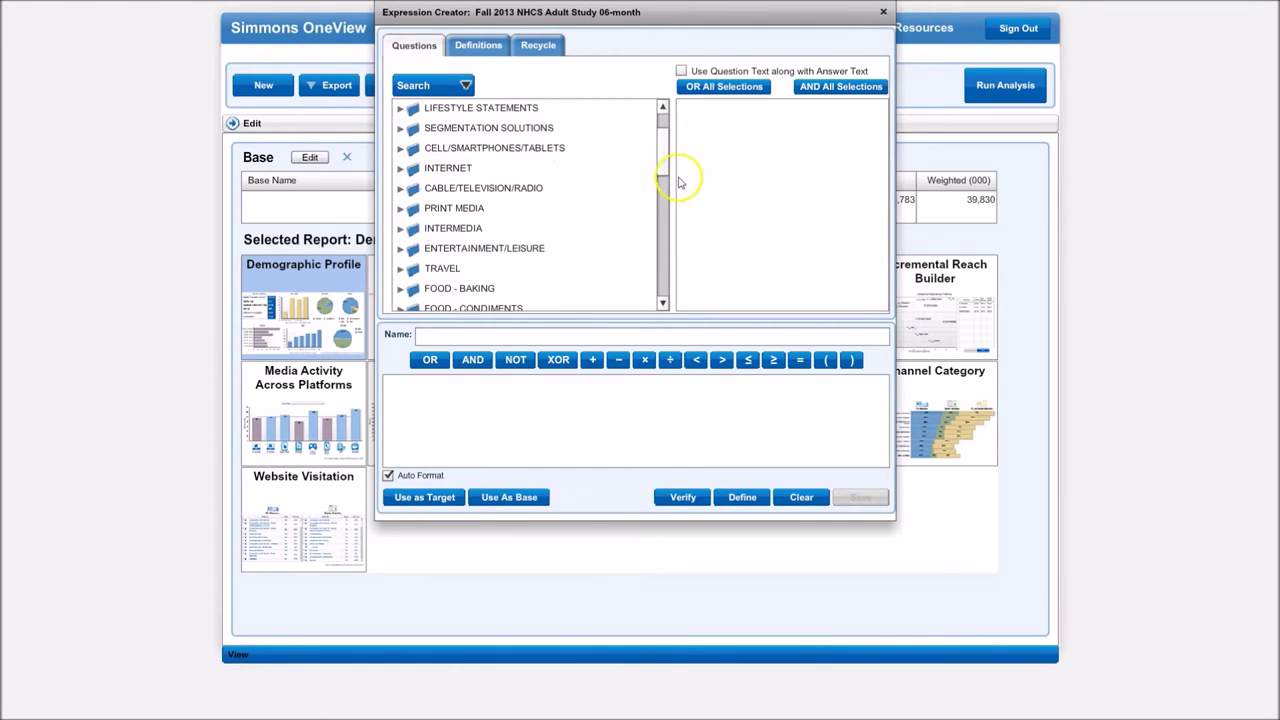
scroll(594, 160, "up", 1)
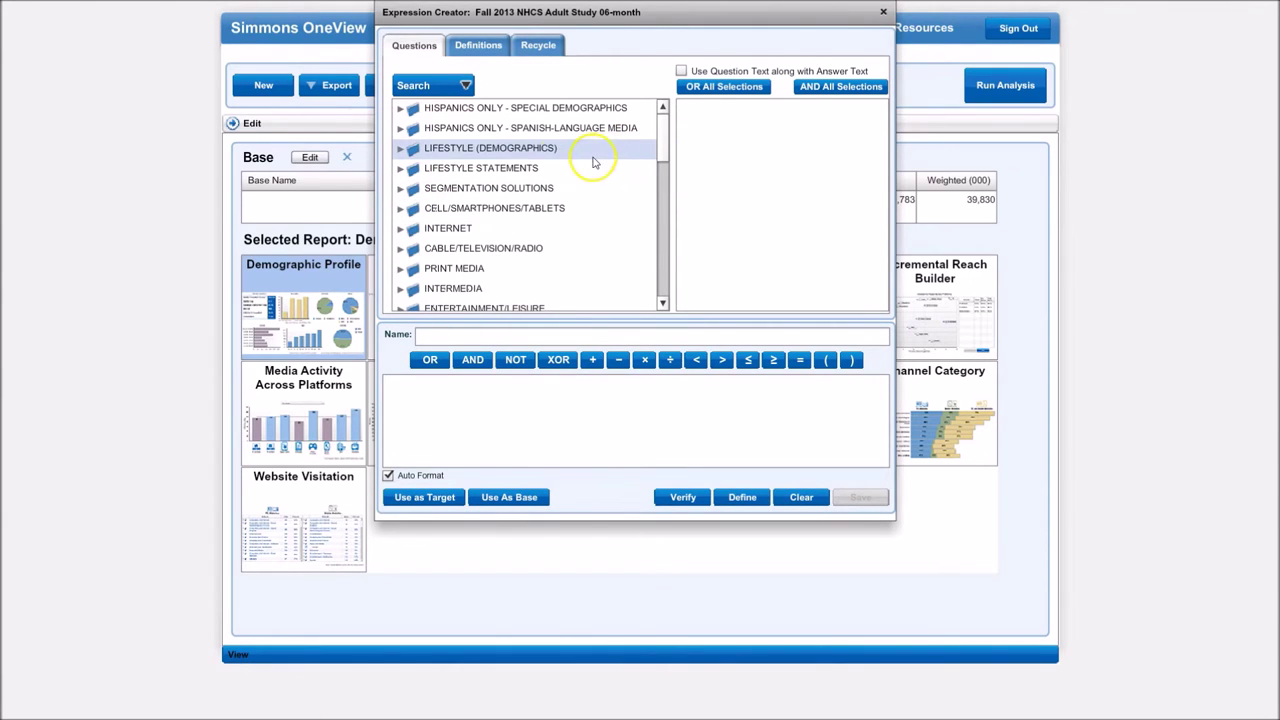
left_click(400, 150)
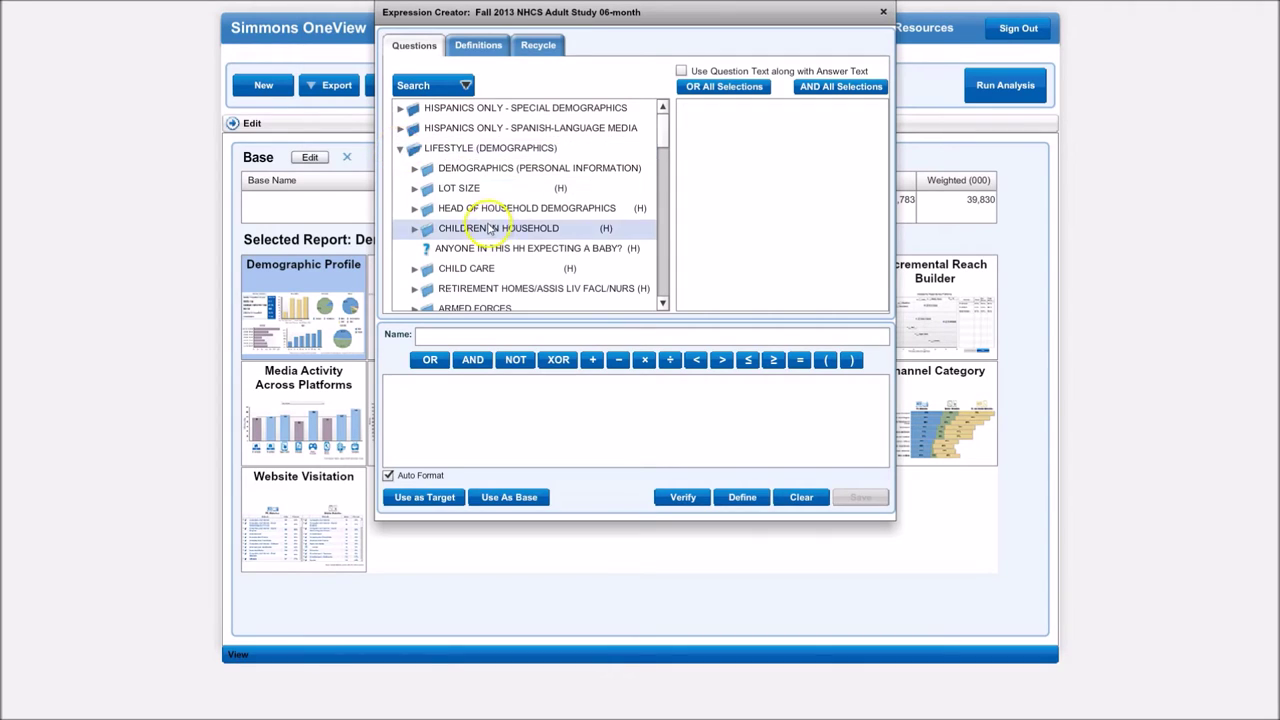
scroll(478, 200, "down", 1)
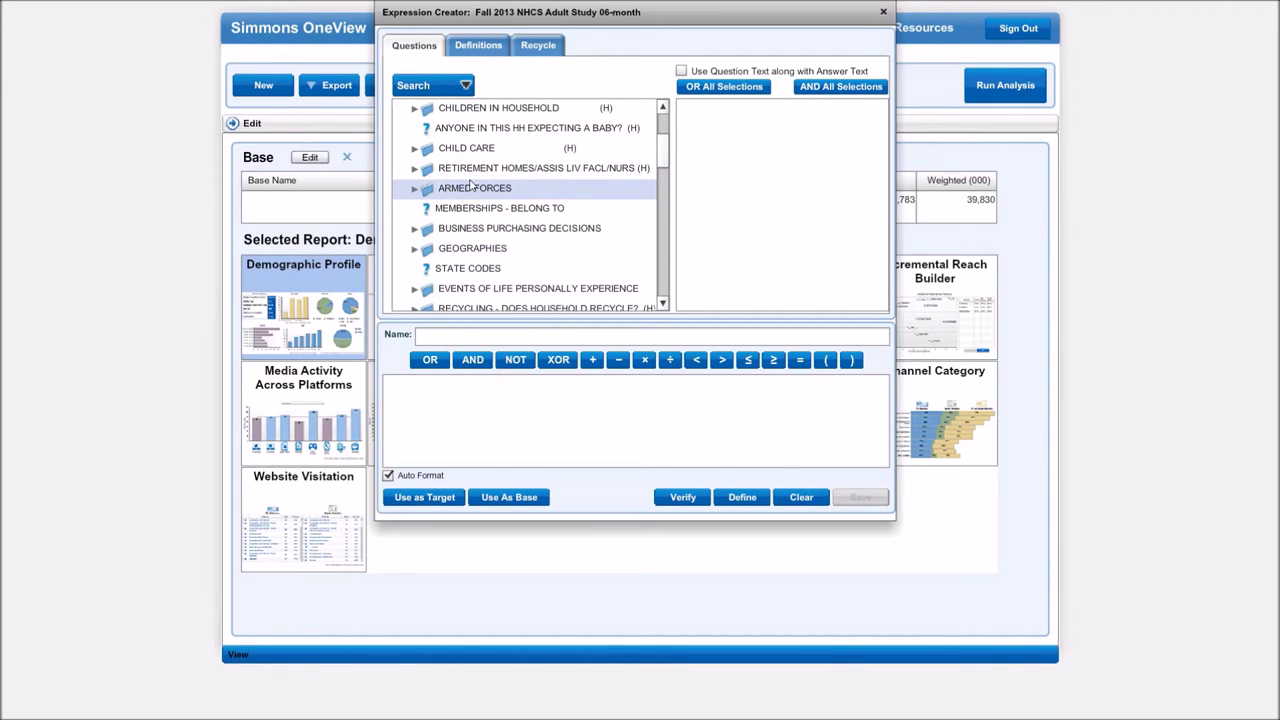
left_click(451, 272)
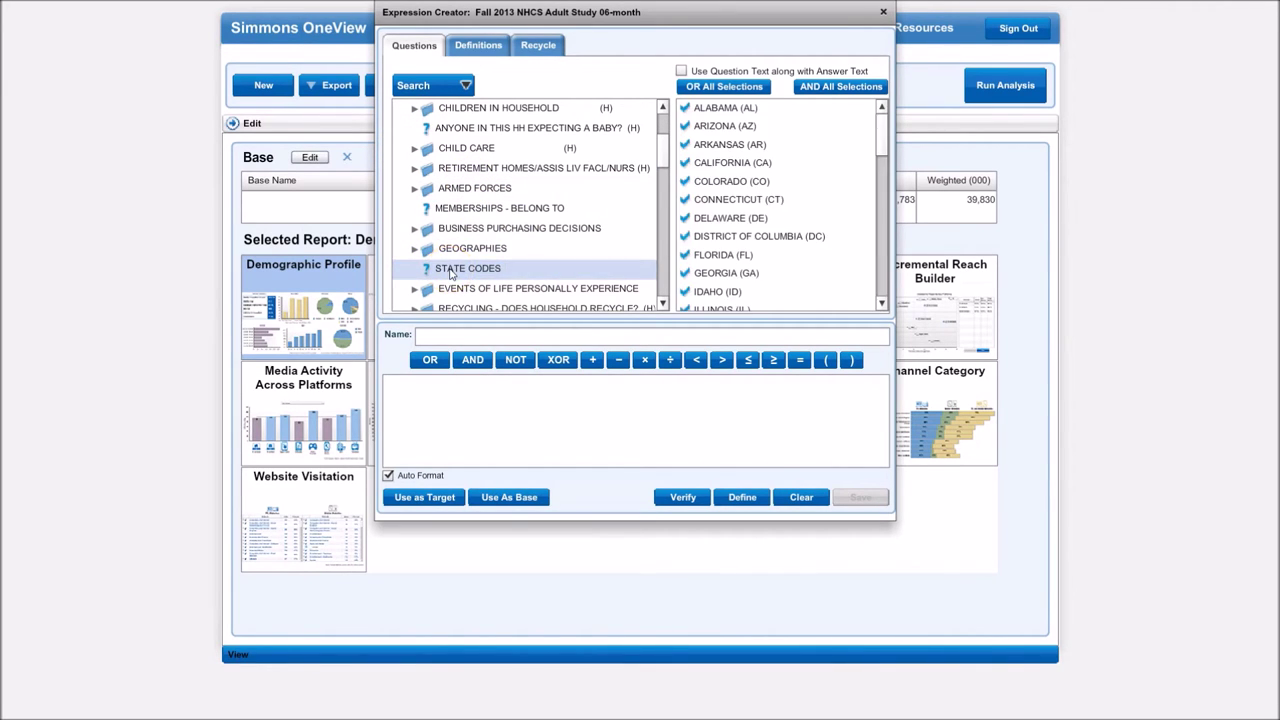
Assign OHIO (OH) as the report's base and rerun the Demographic Profile analysis
scroll(728, 240, "down", 4)
scroll(728, 242, "down", 4)
left_click_drag(705, 272, 298, 198)
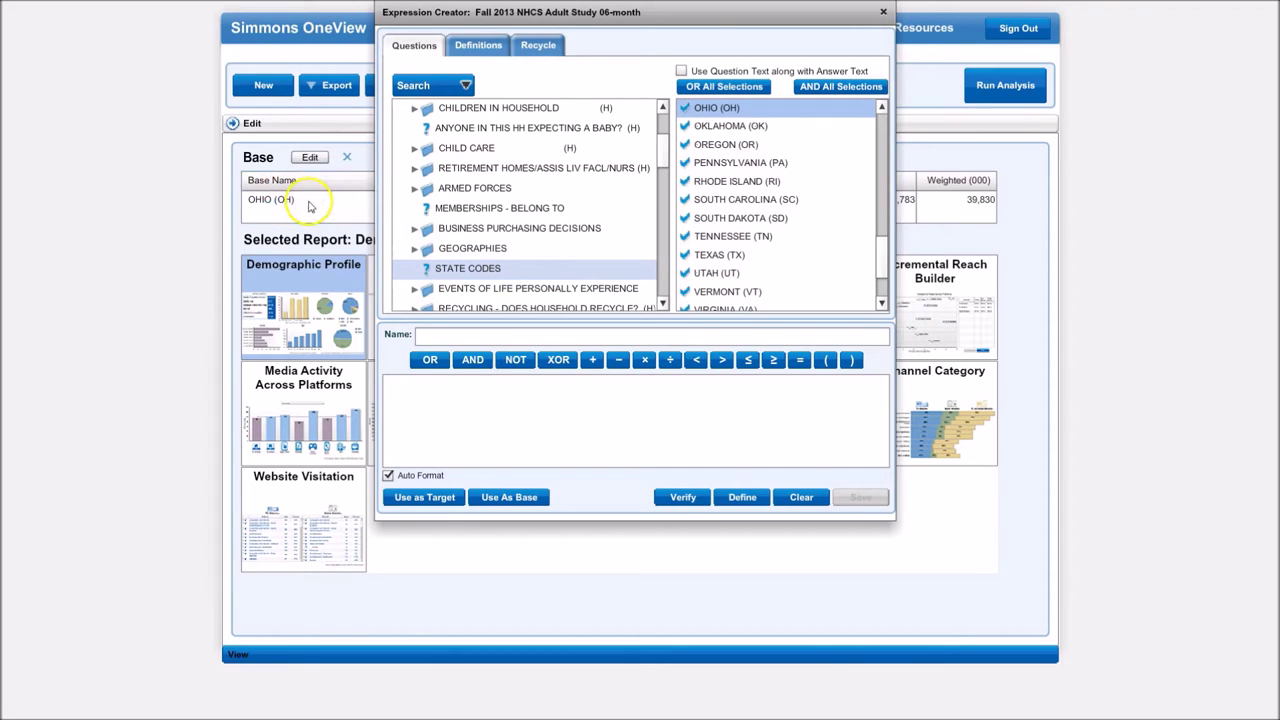
left_click(883, 13)
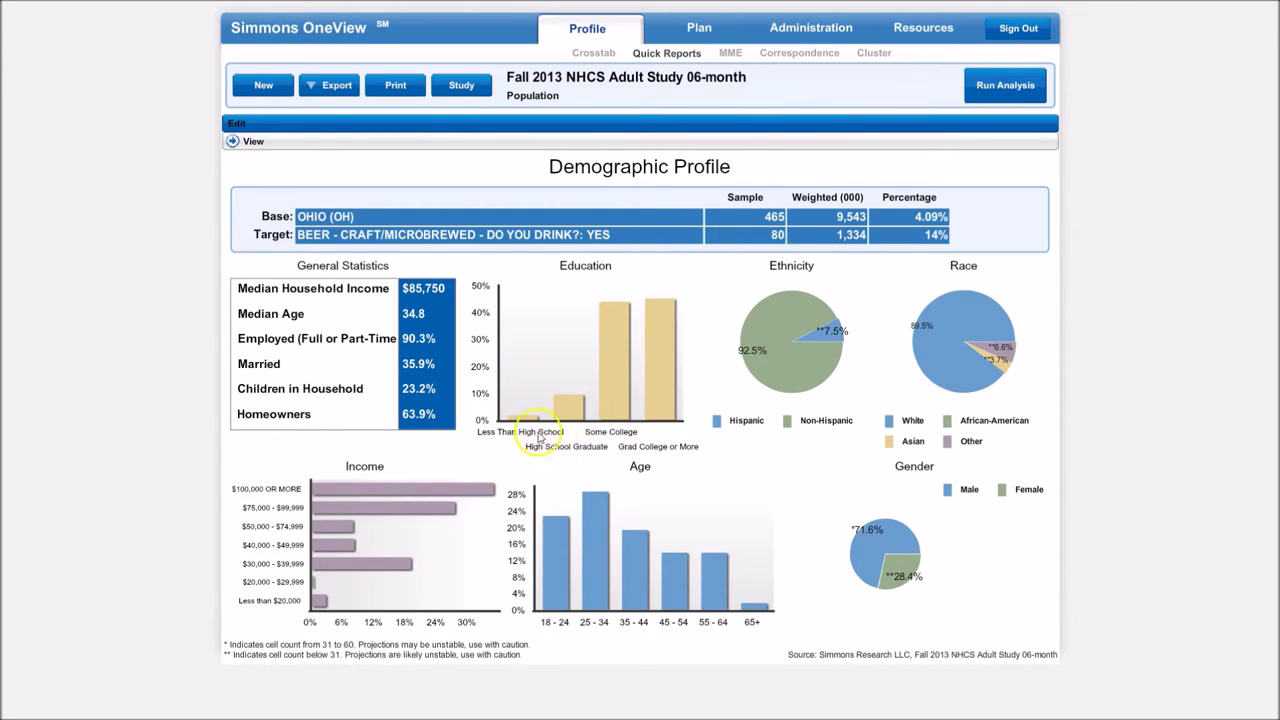
mouse_move(650, 343)
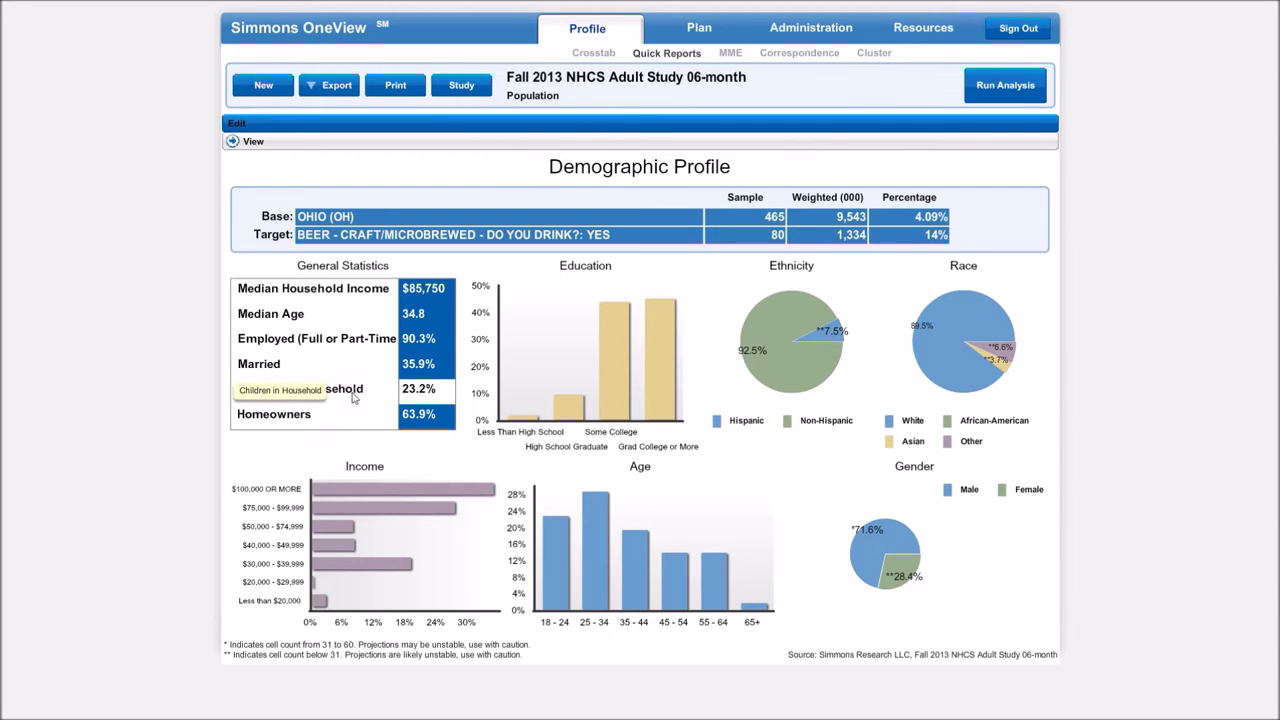
left_click(470, 298)
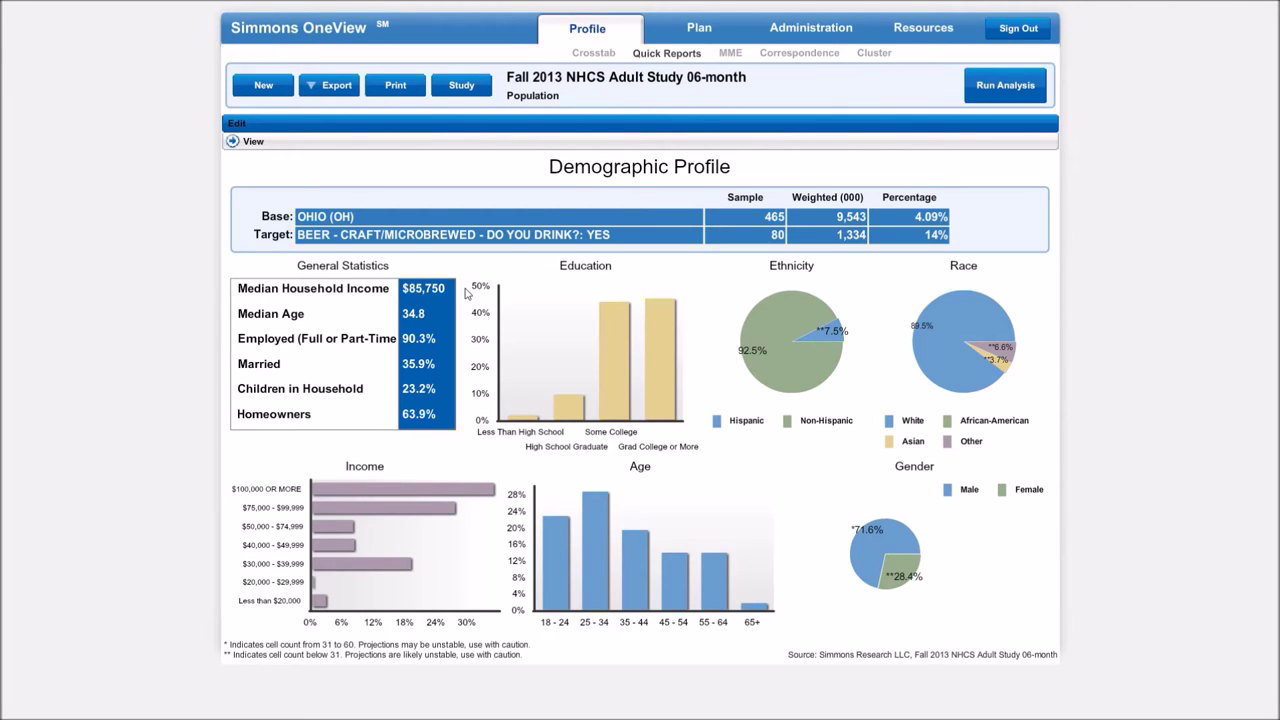
Switch to Crosstab and add the Gender question's answers, with question text included, as rows from the personal information demographics
left_click(600, 54)
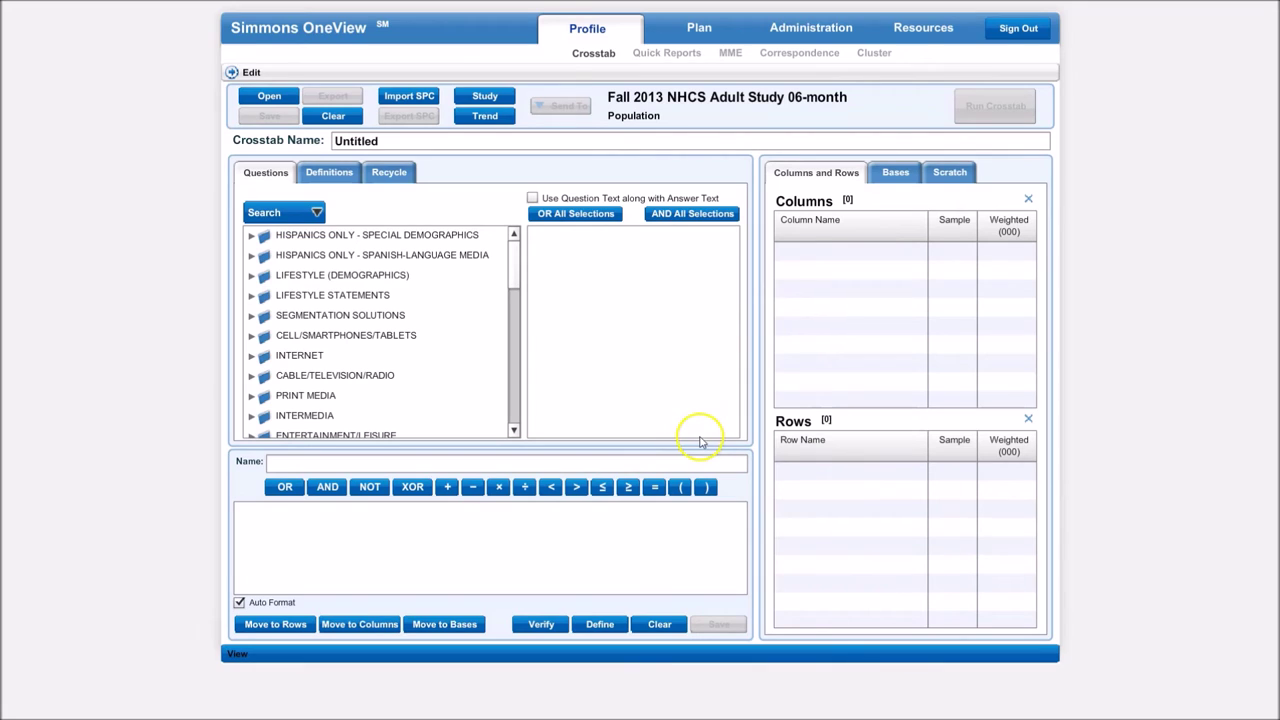
left_click(253, 279)
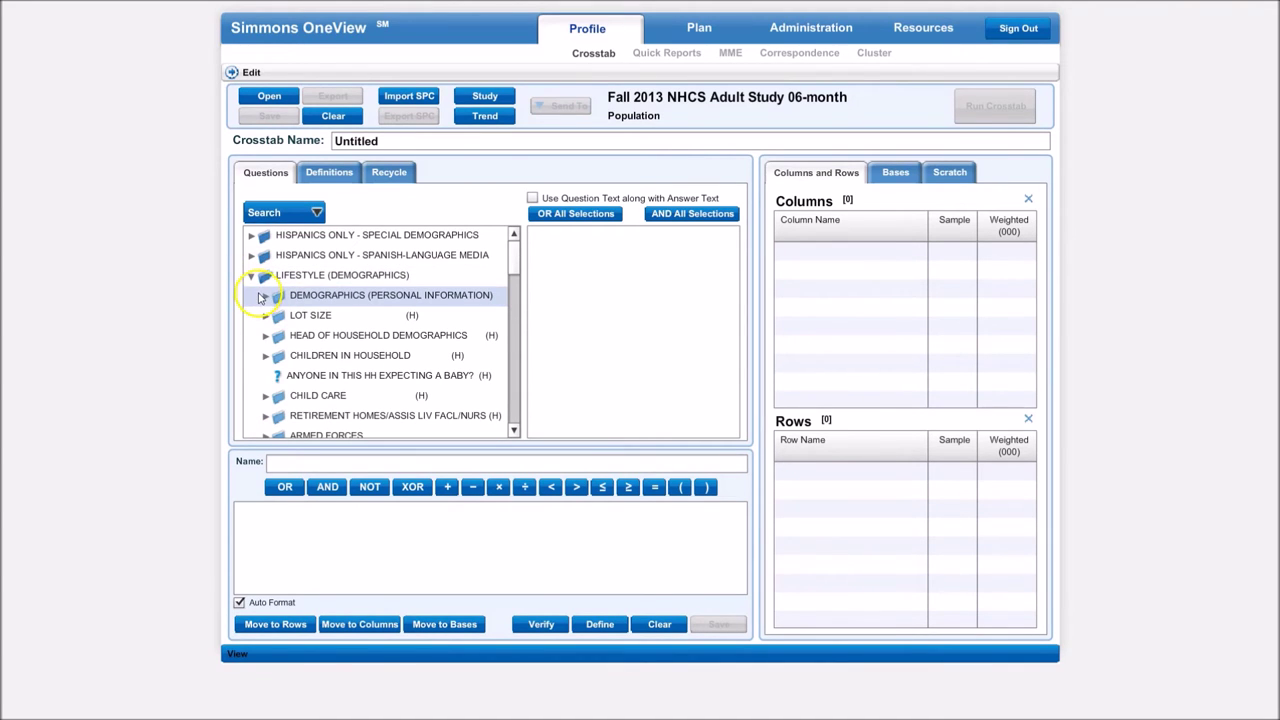
left_click(265, 298)
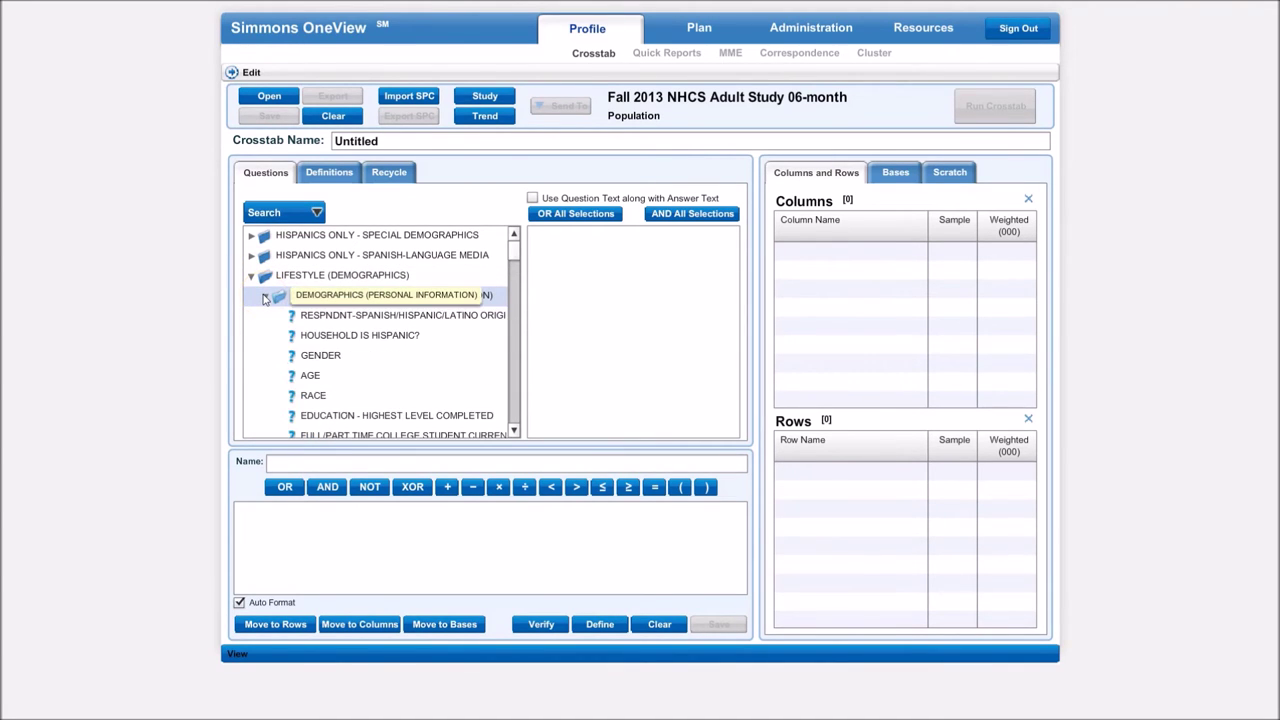
left_click(311, 357)
left_click(532, 198)
left_click_drag(327, 361, 866, 490)
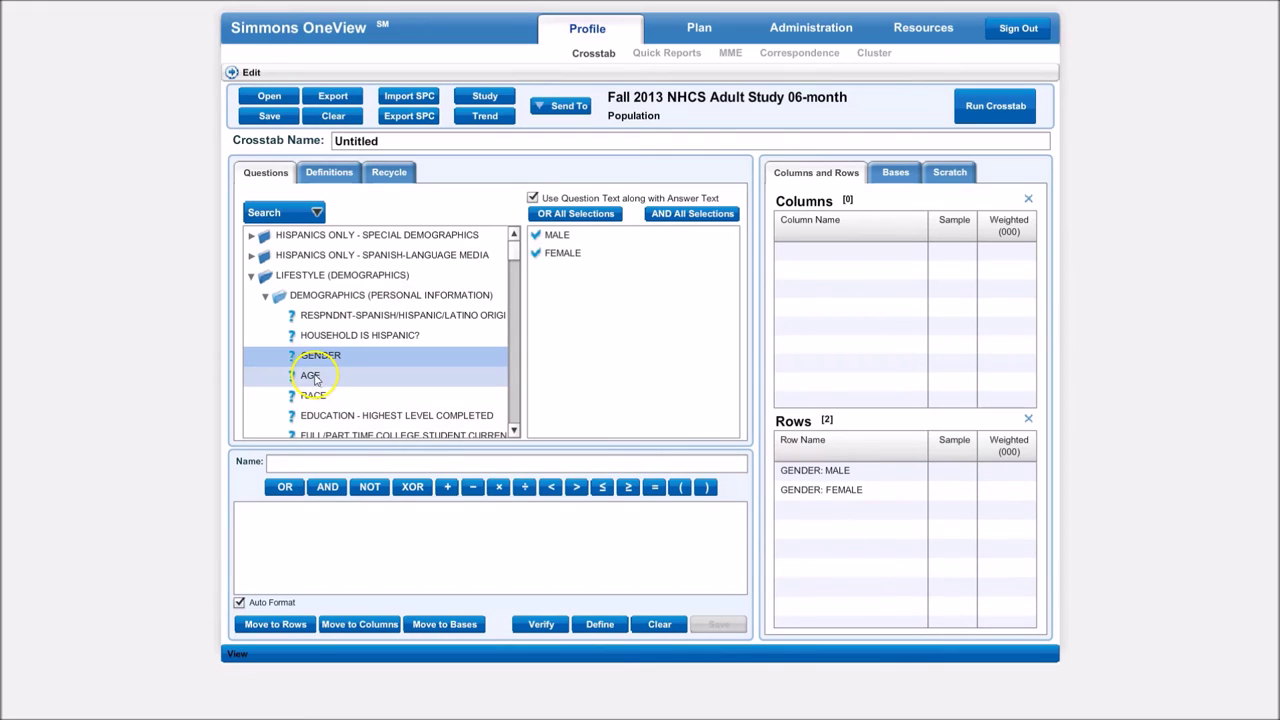
Add all answers of the Race question from the personal information demographics as crosstab rows
left_click_drag(317, 397, 830, 523)
scroll(425, 357, "down", 1)
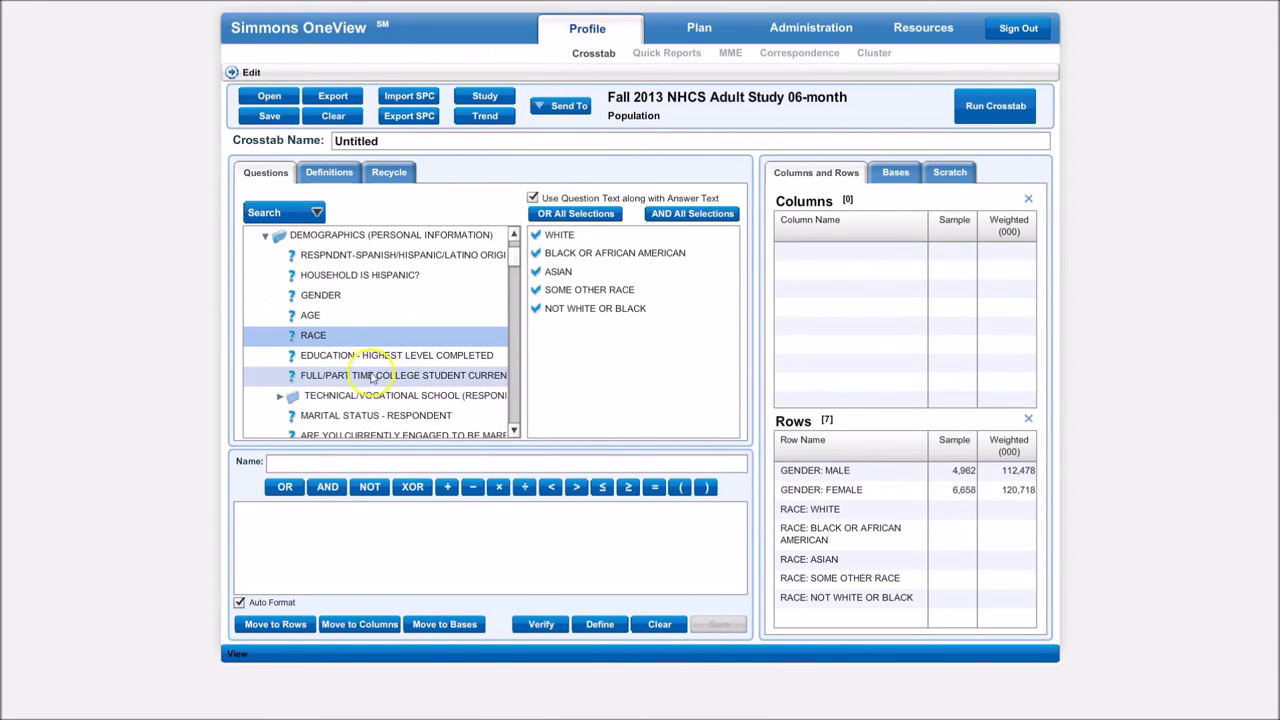
Add the education answers High School - 12 Years (Graduated), College - 4 Years (Graduated), Attended Graduate School - Degree and Graduated College or More as rows
left_click(358, 360)
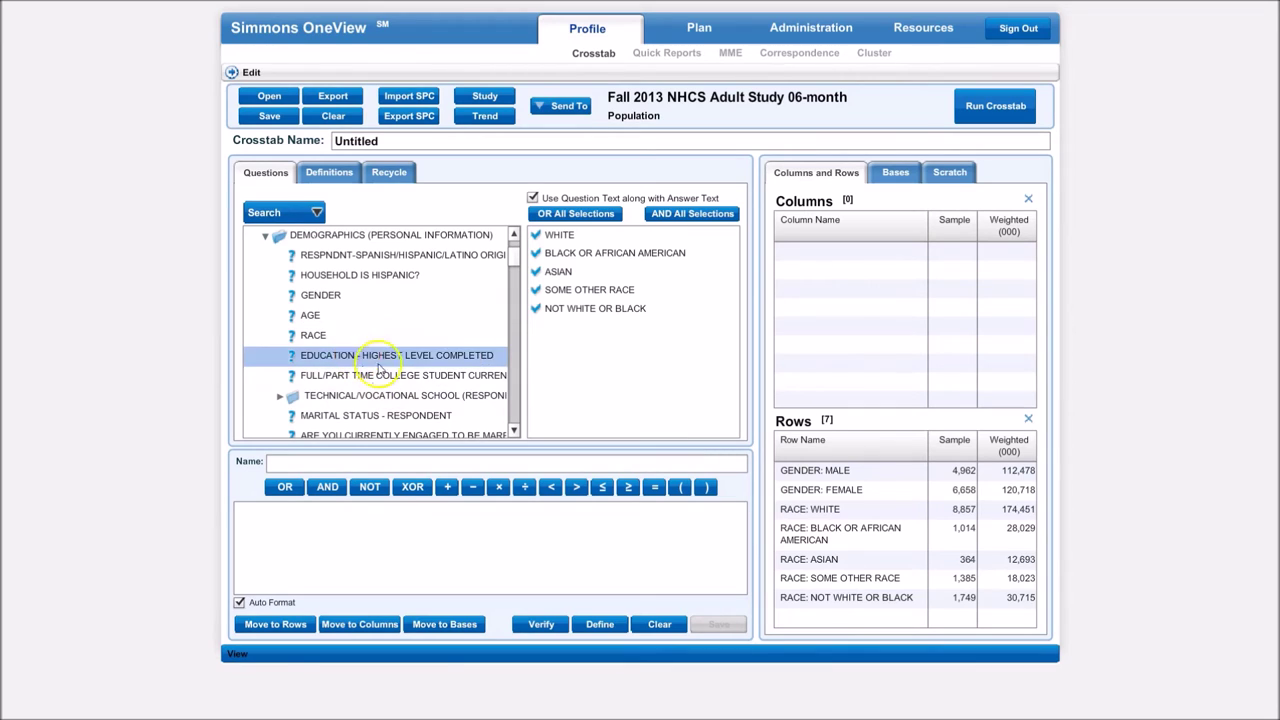
left_click_drag(390, 355, 833, 622)
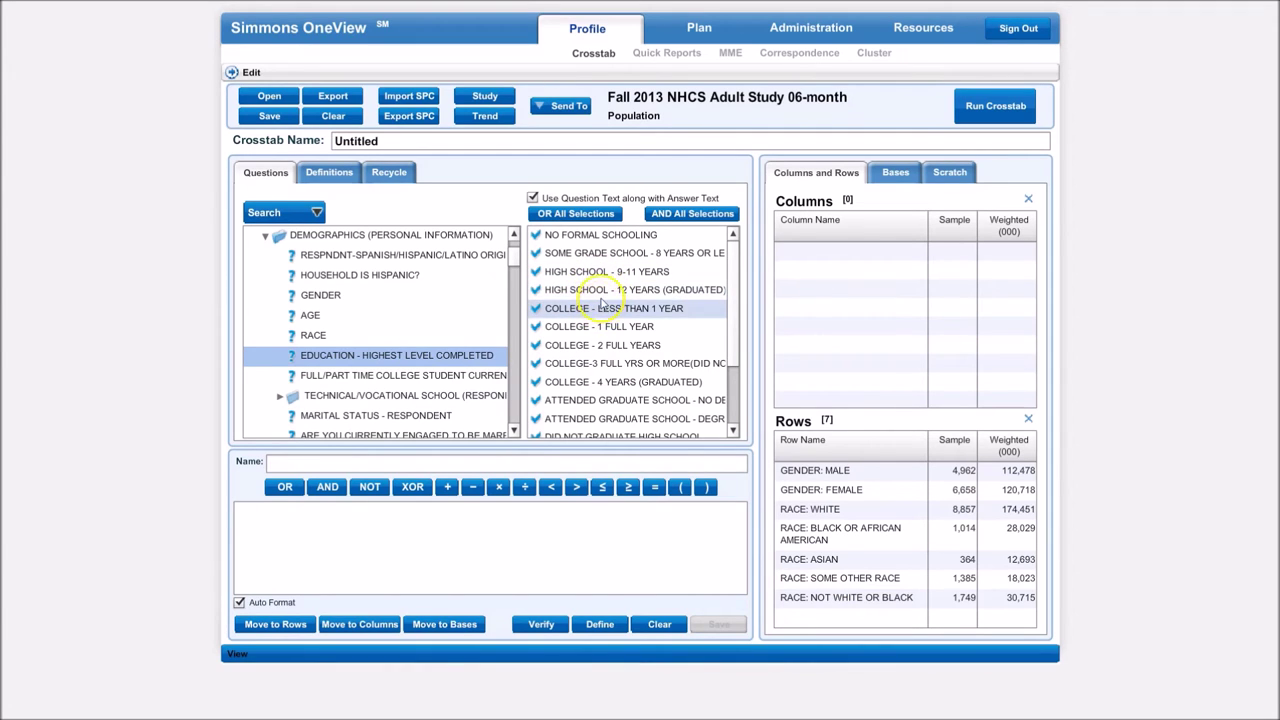
left_click(600, 290)
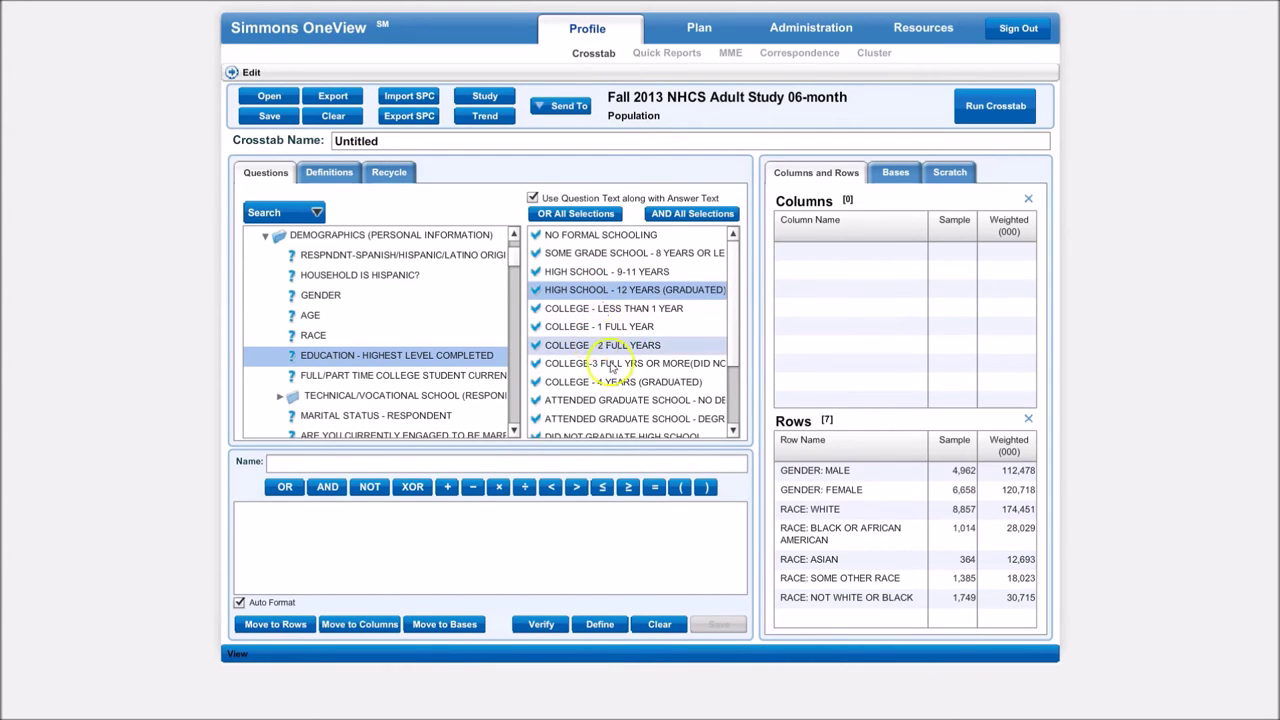
scroll(620, 342, "down", 1)
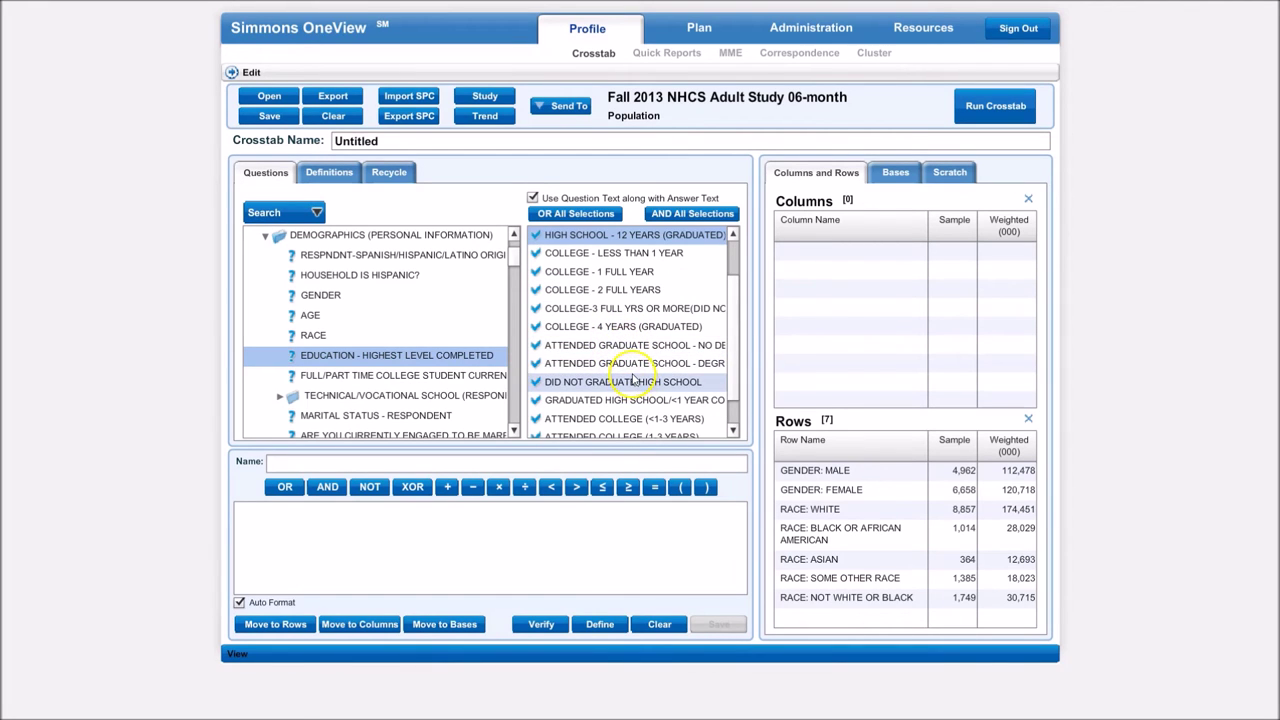
left_click(612, 327)
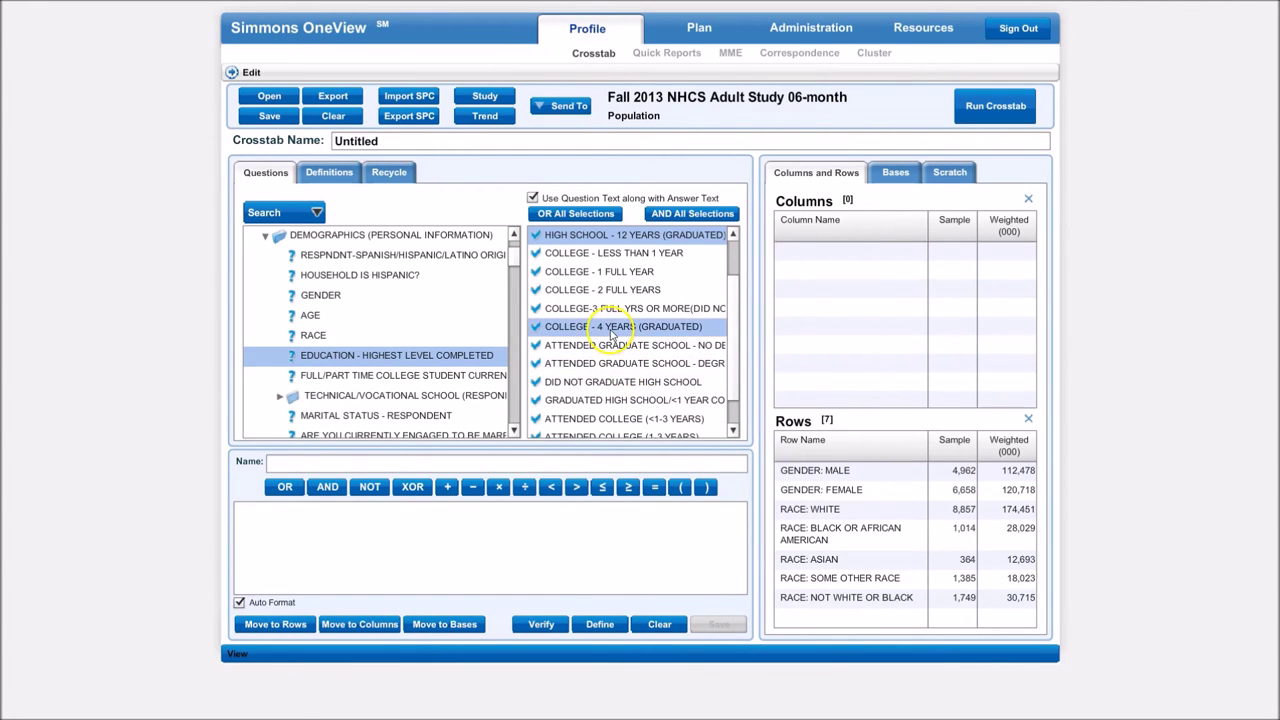
scroll(620, 372, "down", 1)
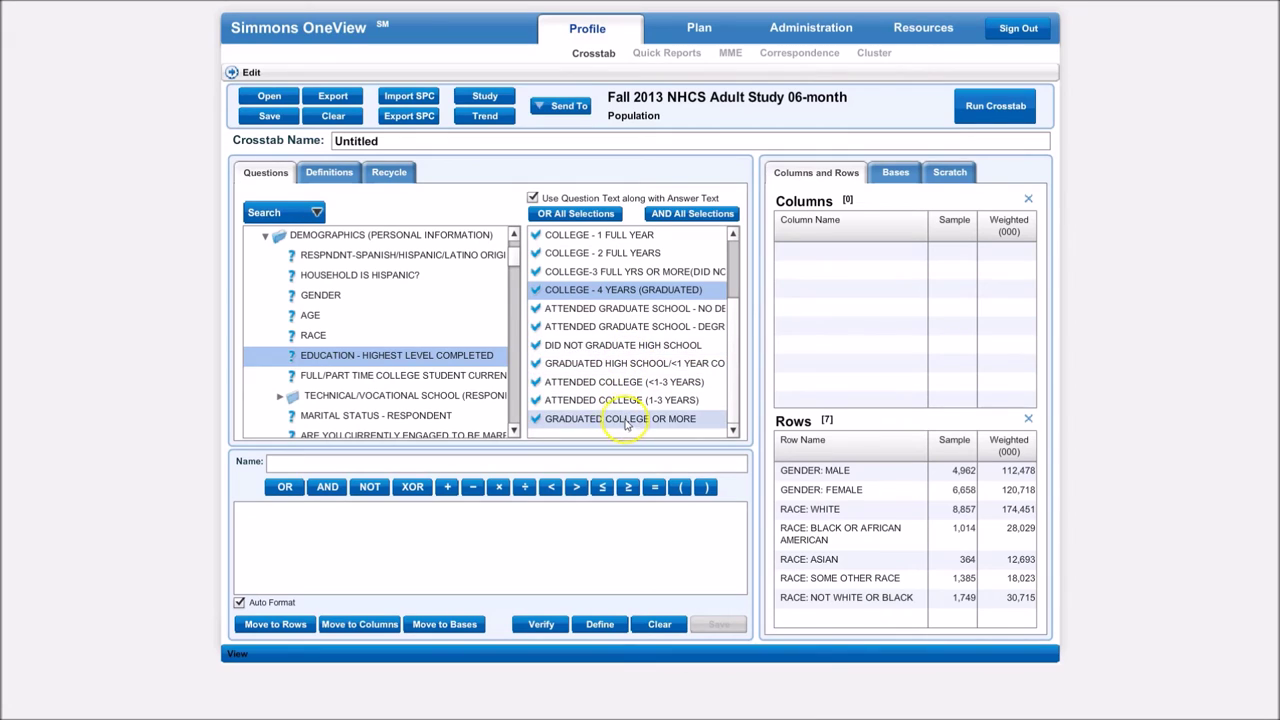
left_click(628, 420, "ctrl")
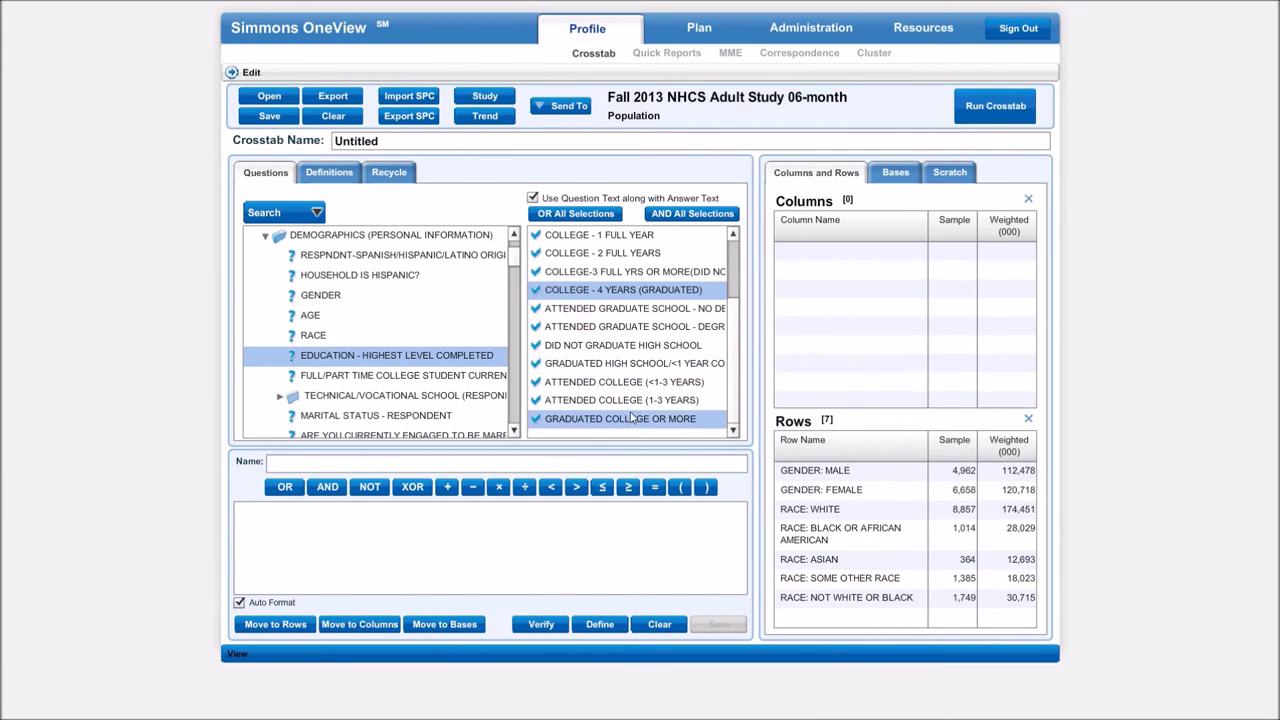
left_click(608, 326, "ctrl")
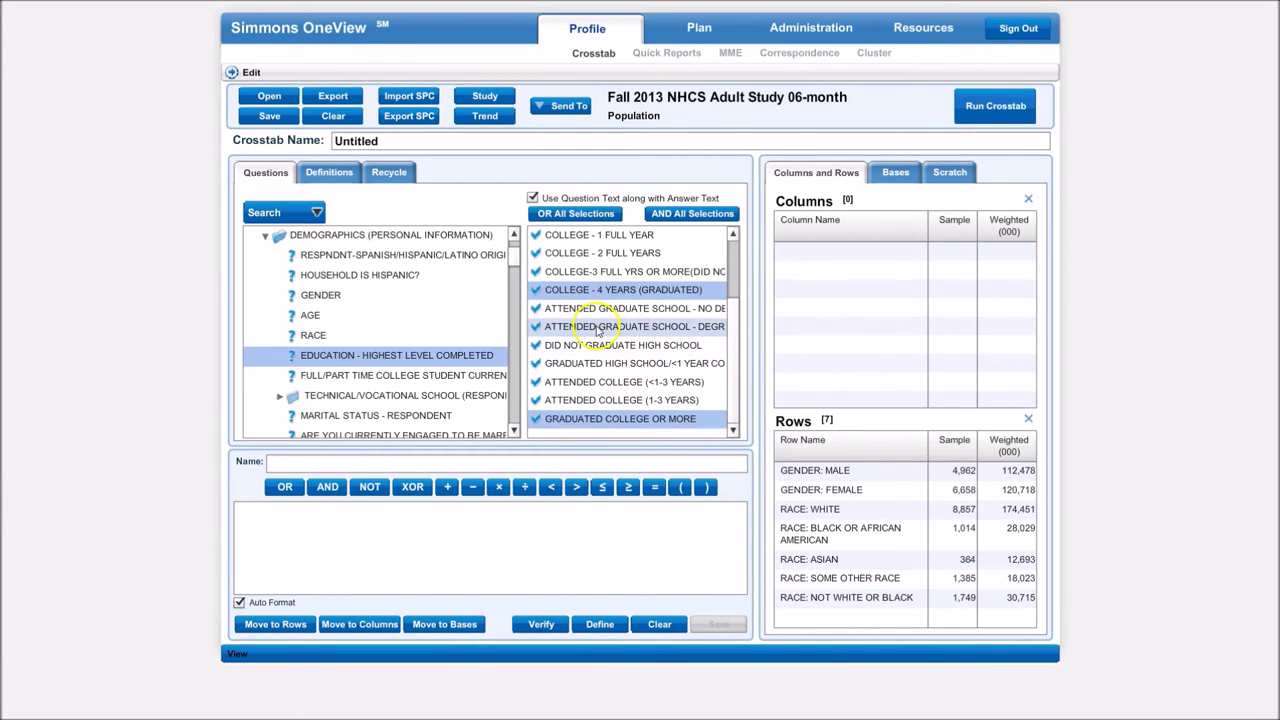
left_click_drag(596, 330, 834, 610)
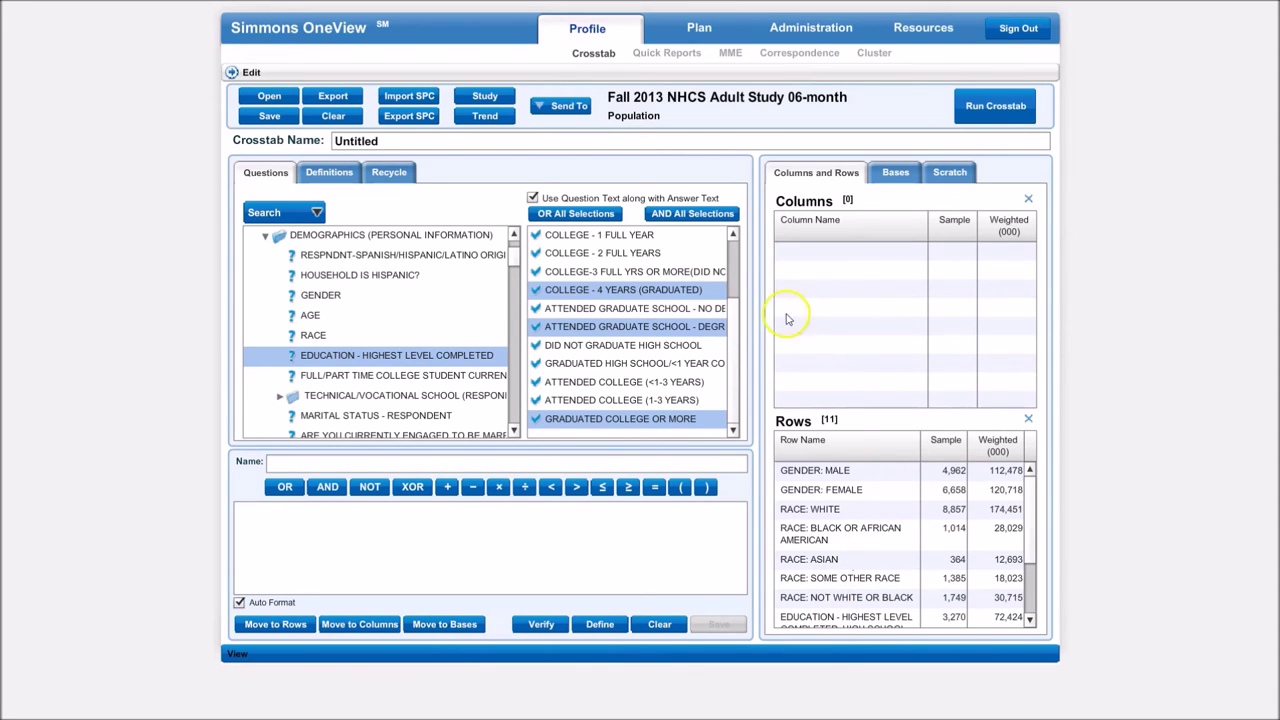
Add the YES answer of the craft/microbrewed beer "Do you drink?" question, under Beverages - Alcoholic Drinks, as a column
left_click(265, 235)
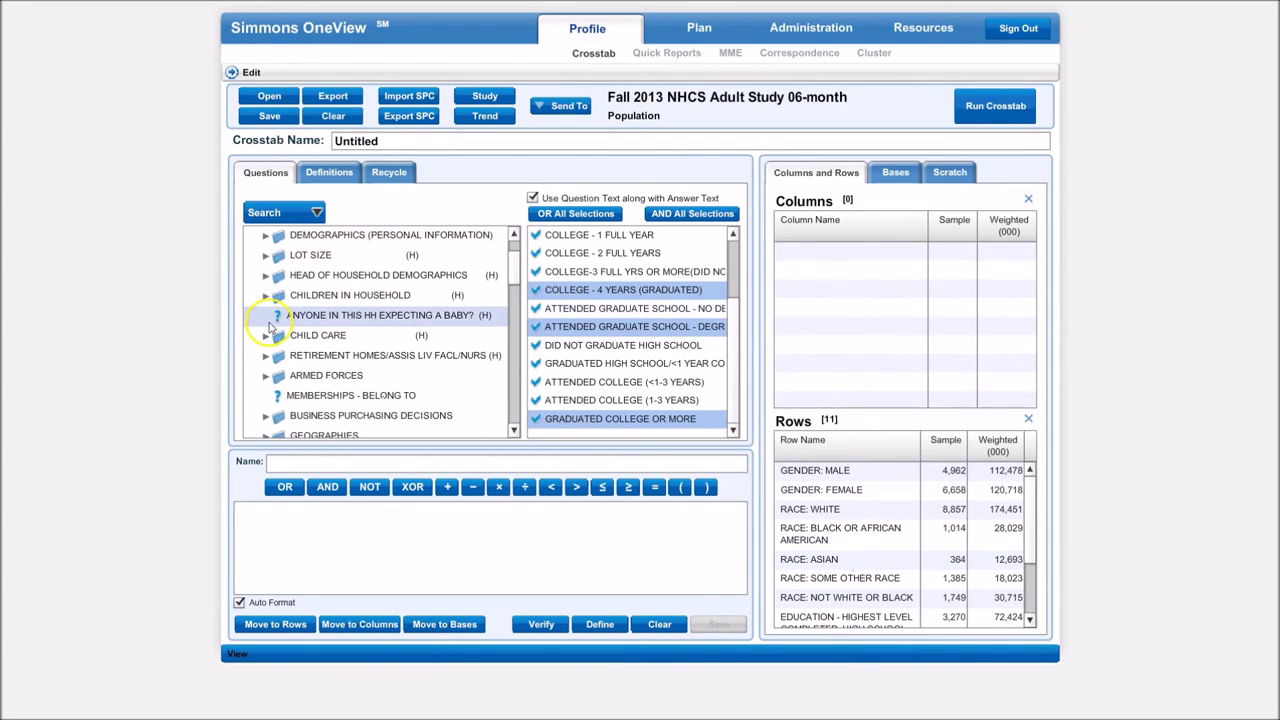
scroll(257, 250, "up", 1)
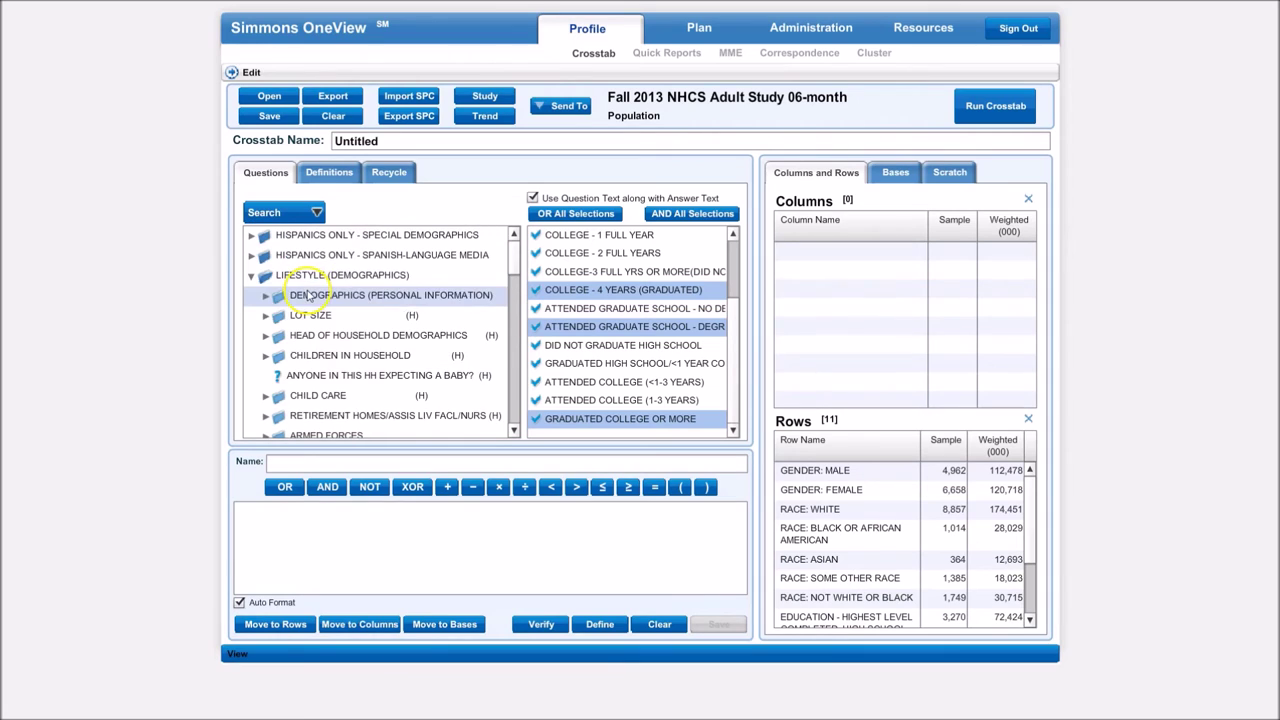
left_click(253, 278)
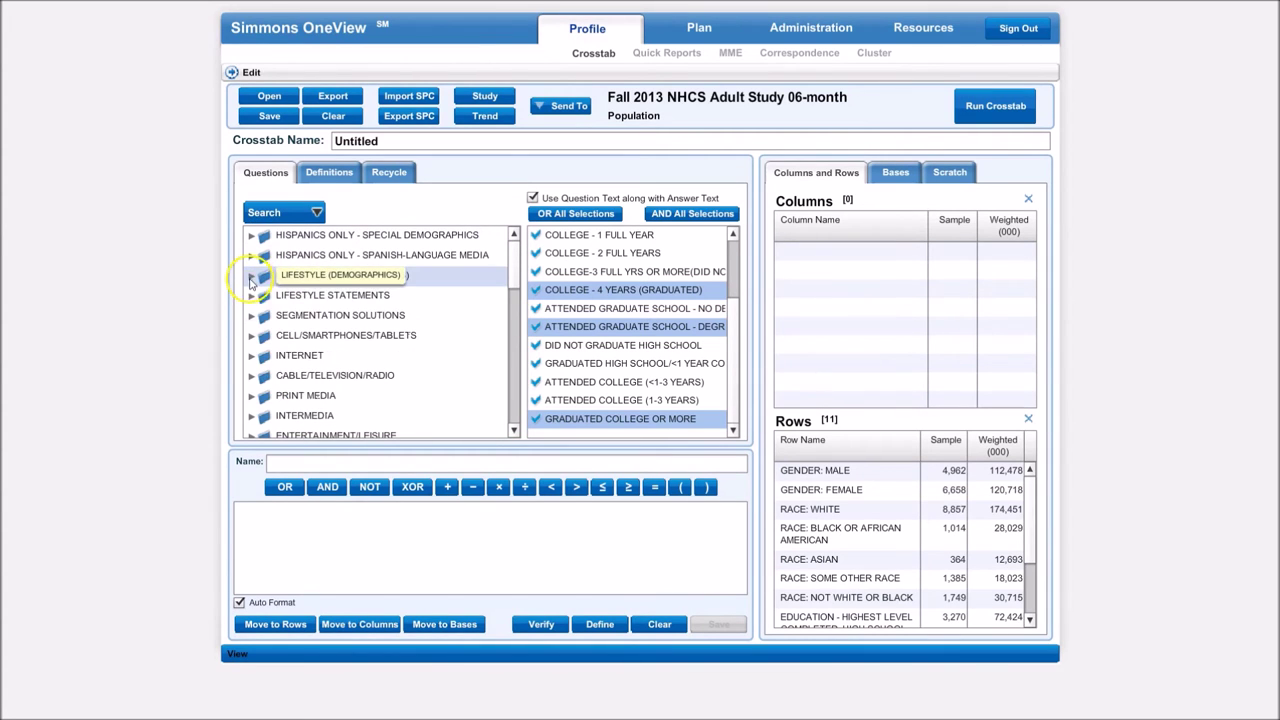
scroll(285, 346, "down", 4)
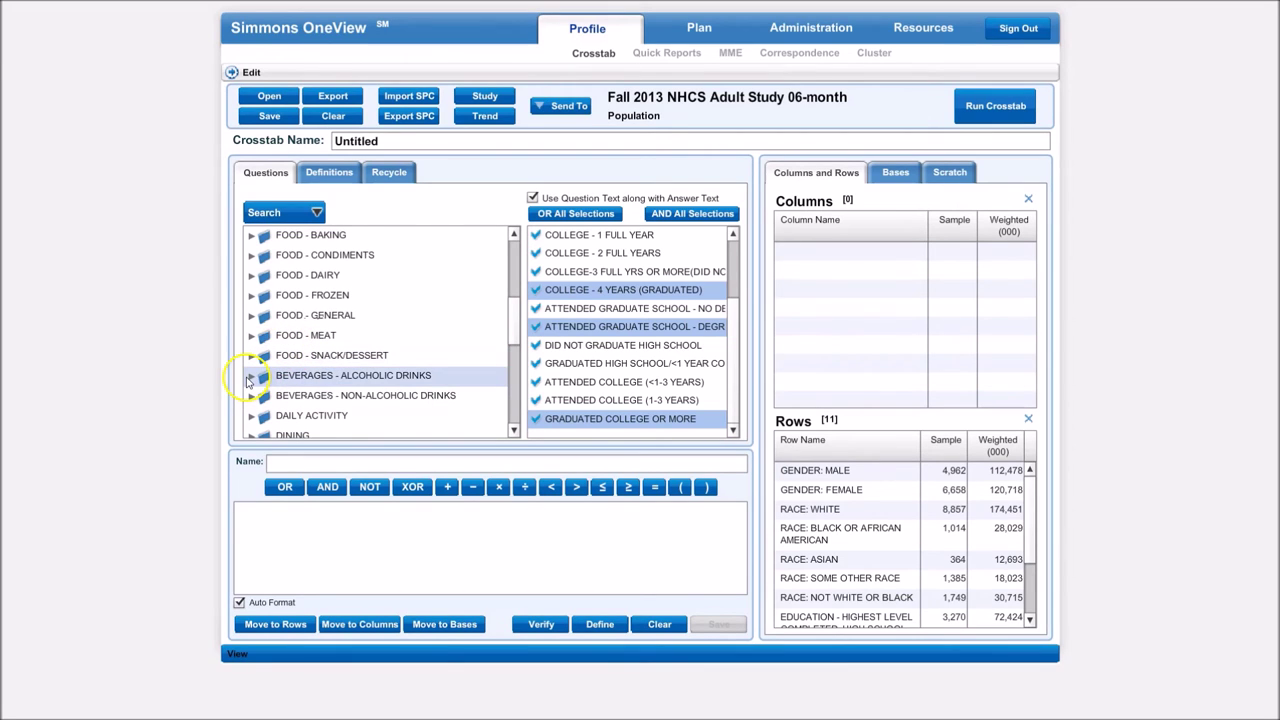
left_click(252, 375)
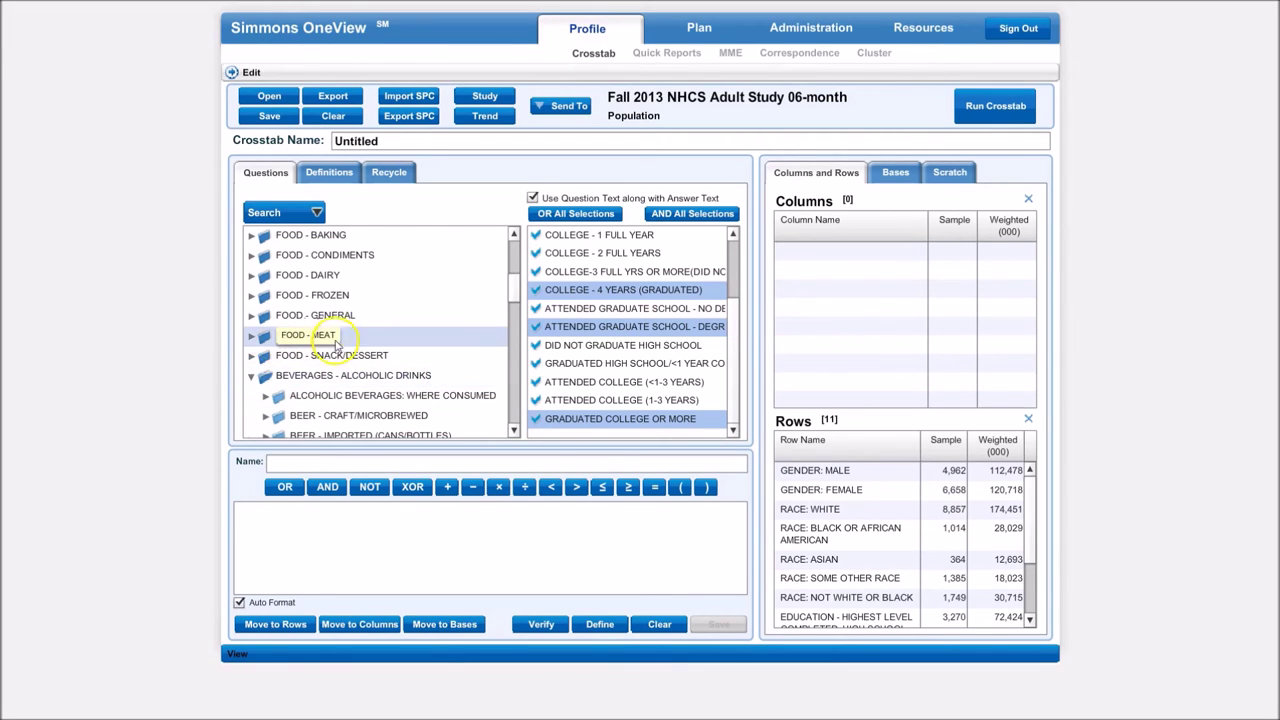
scroll(258, 362, "down", 1)
left_click(265, 355)
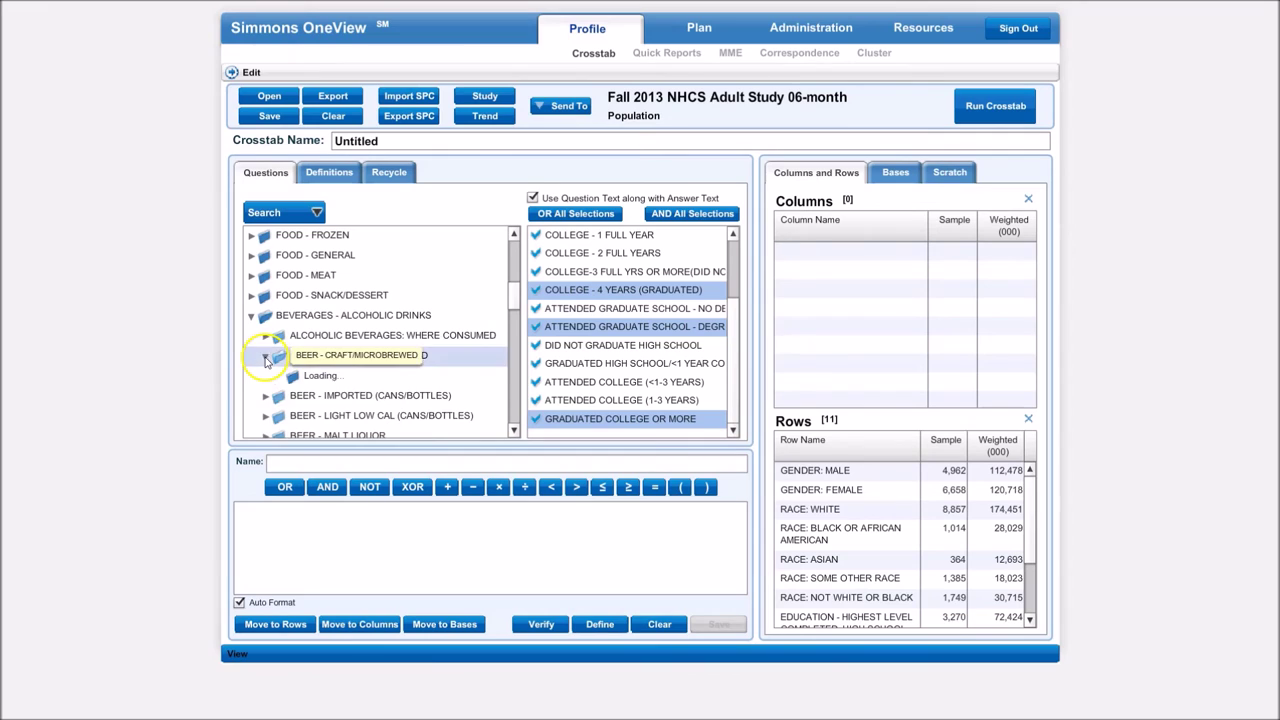
left_click(368, 378)
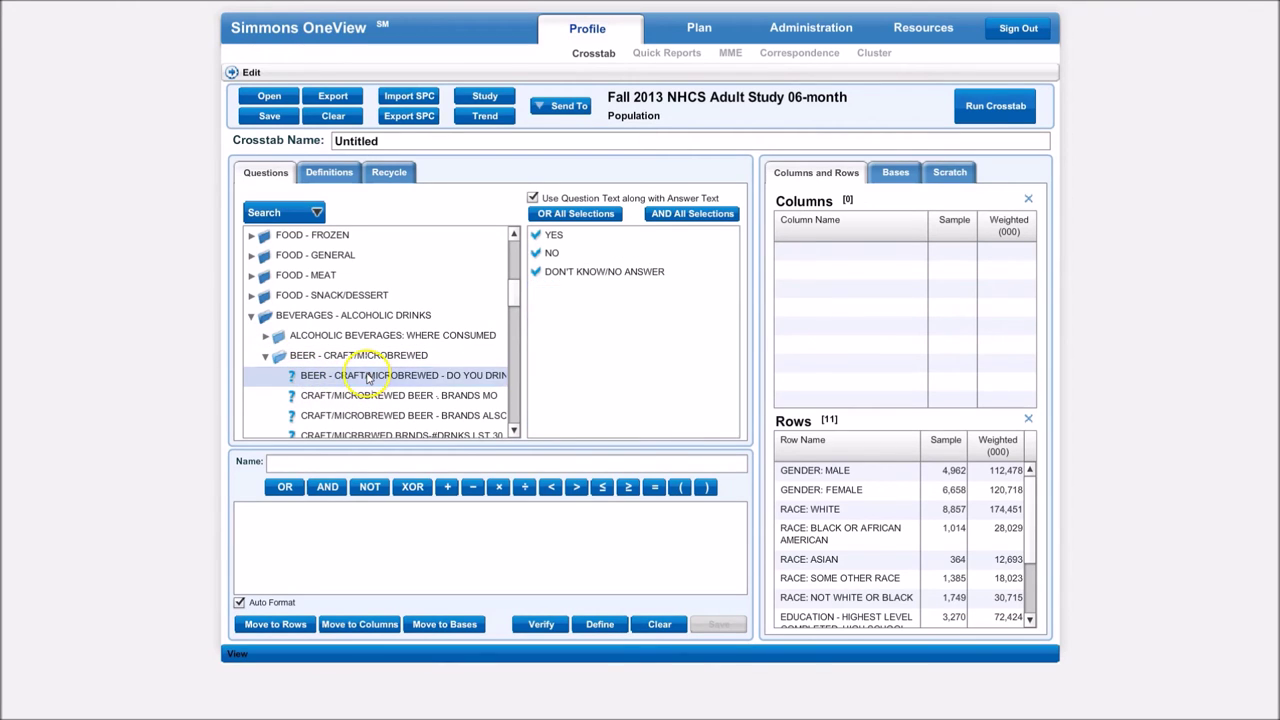
left_click_drag(551, 239, 835, 268)
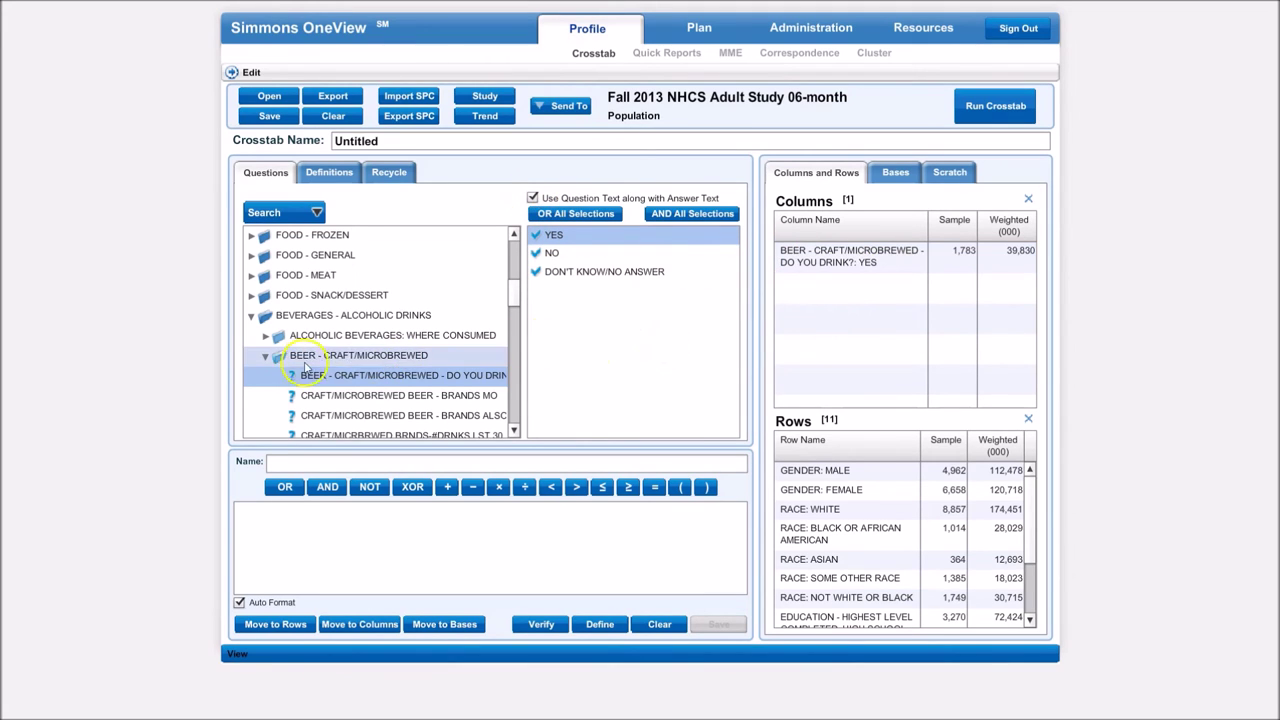
Add the YES answer of the Bourbon Whiskey "Do you drink?" question as a second column
scroll(335, 360, "down", 2)
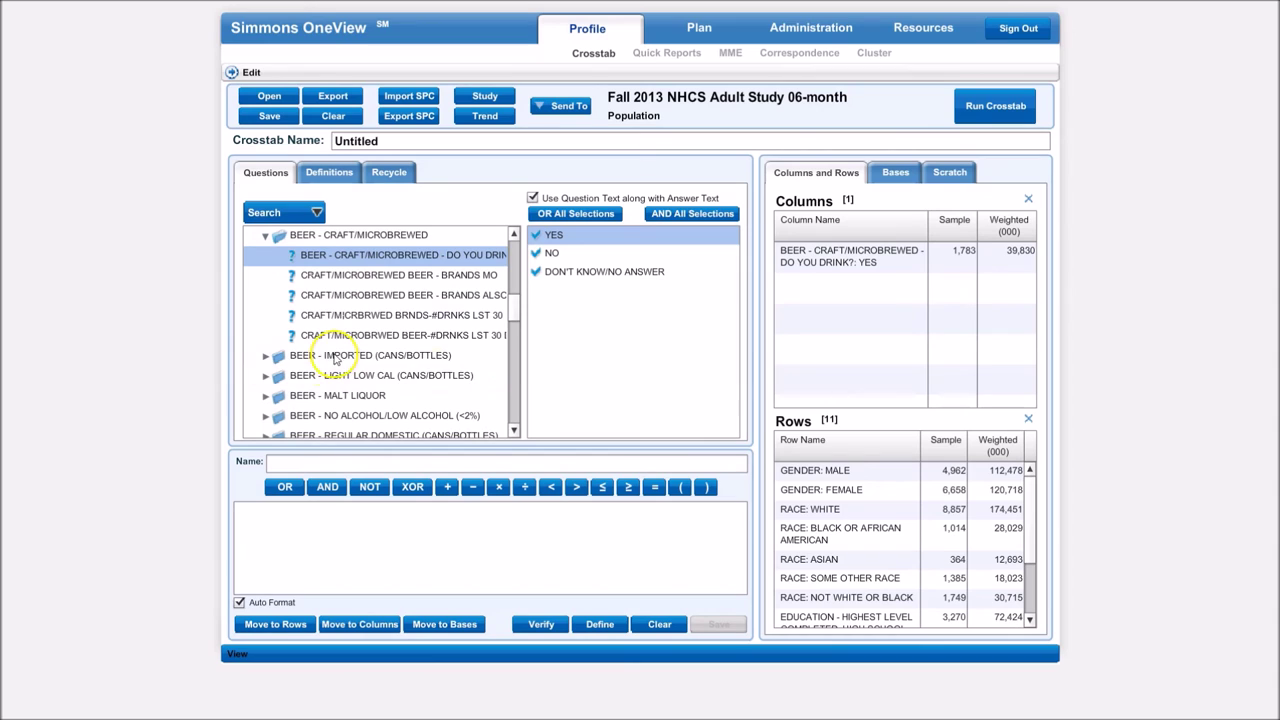
scroll(310, 335, "down", 1)
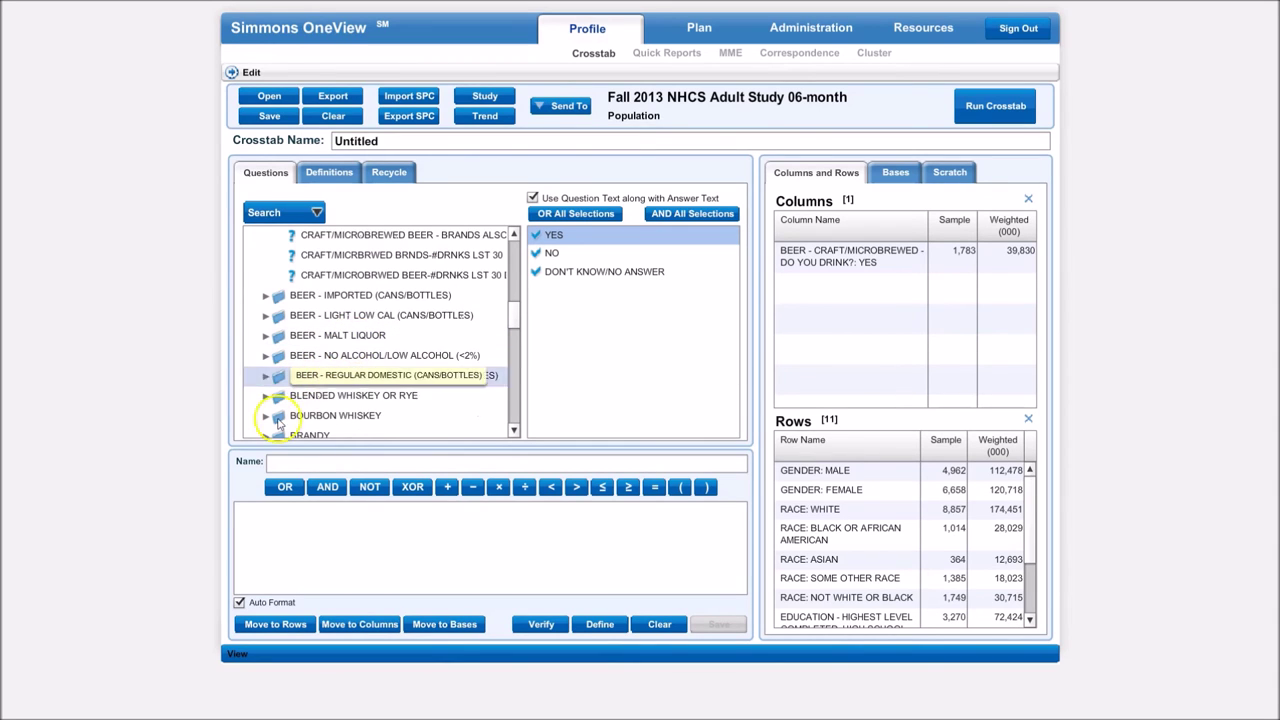
left_click(266, 420)
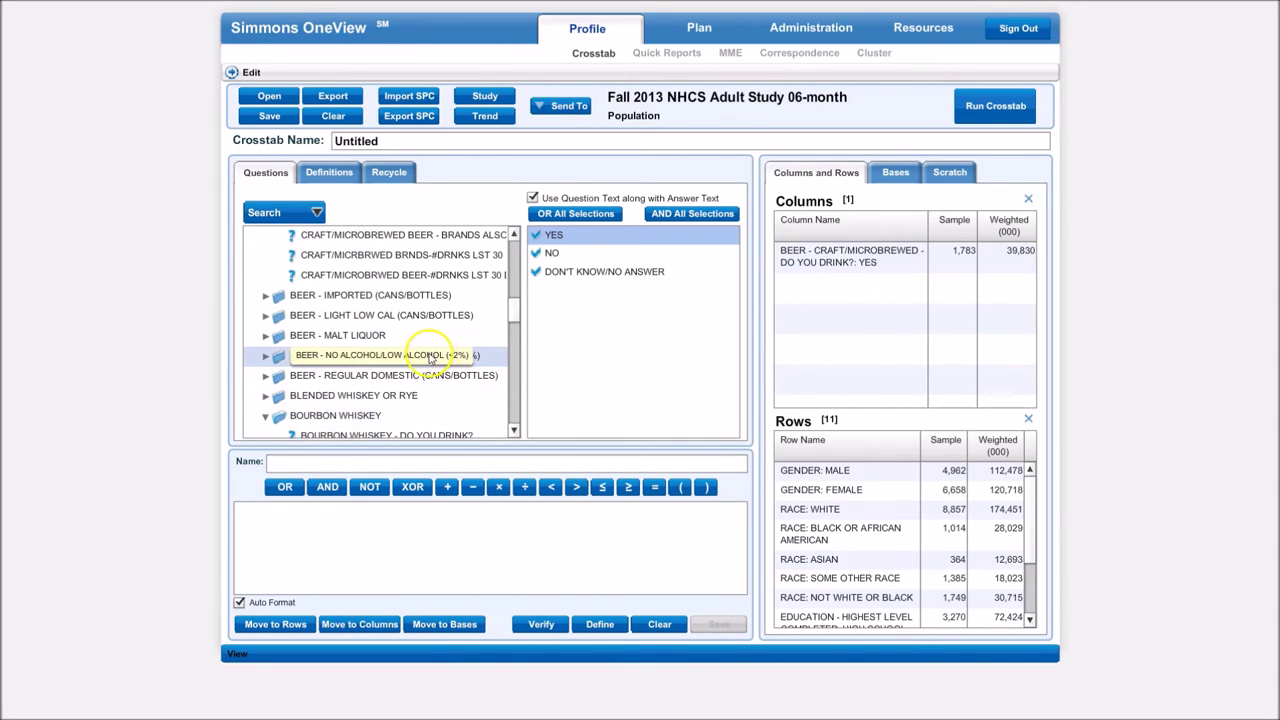
scroll(400, 365, "down", 1)
left_click(368, 382)
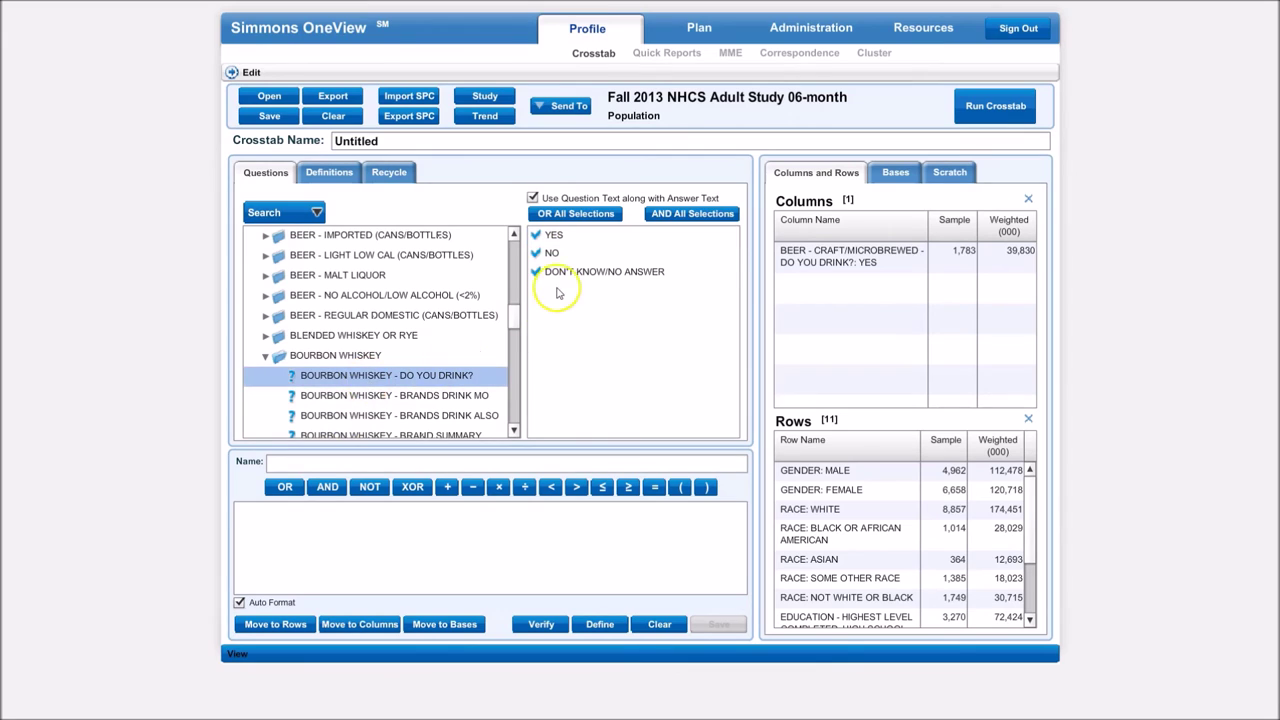
left_click_drag(558, 240, 858, 298)
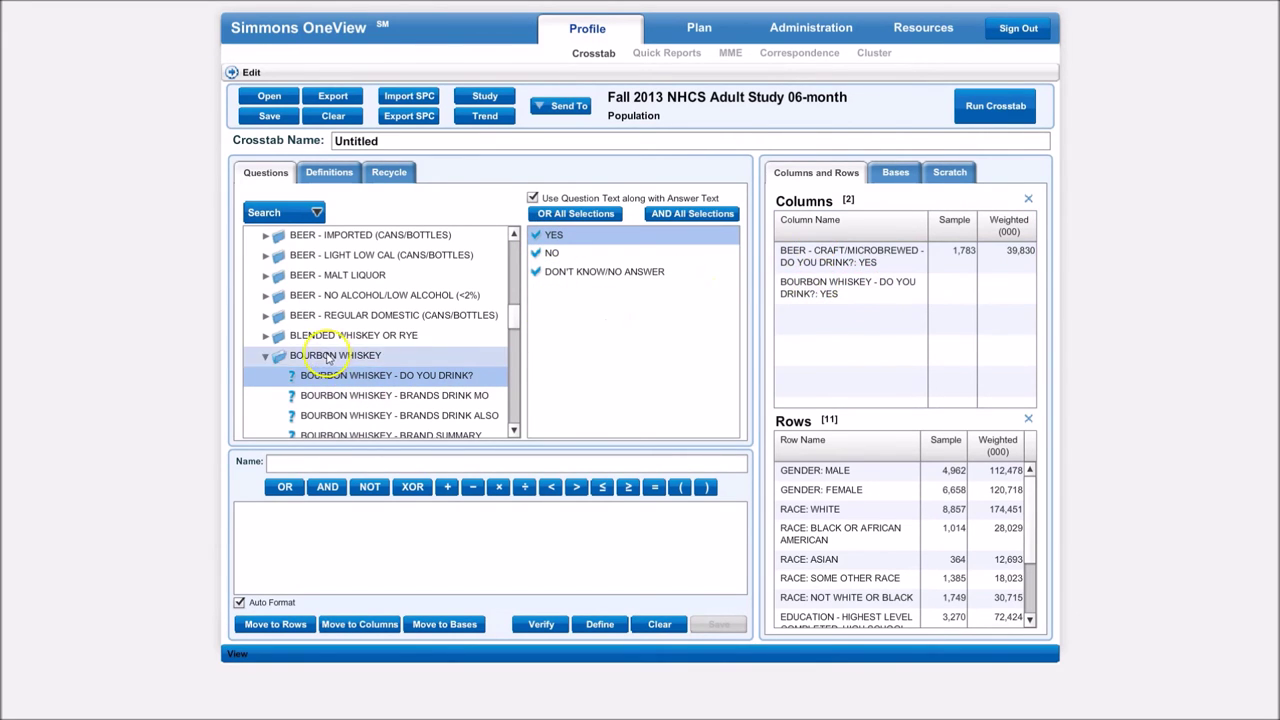
Add the YES answer of the Cognac "Do you drink?" question as a third column
scroll(370, 334, "down", 1)
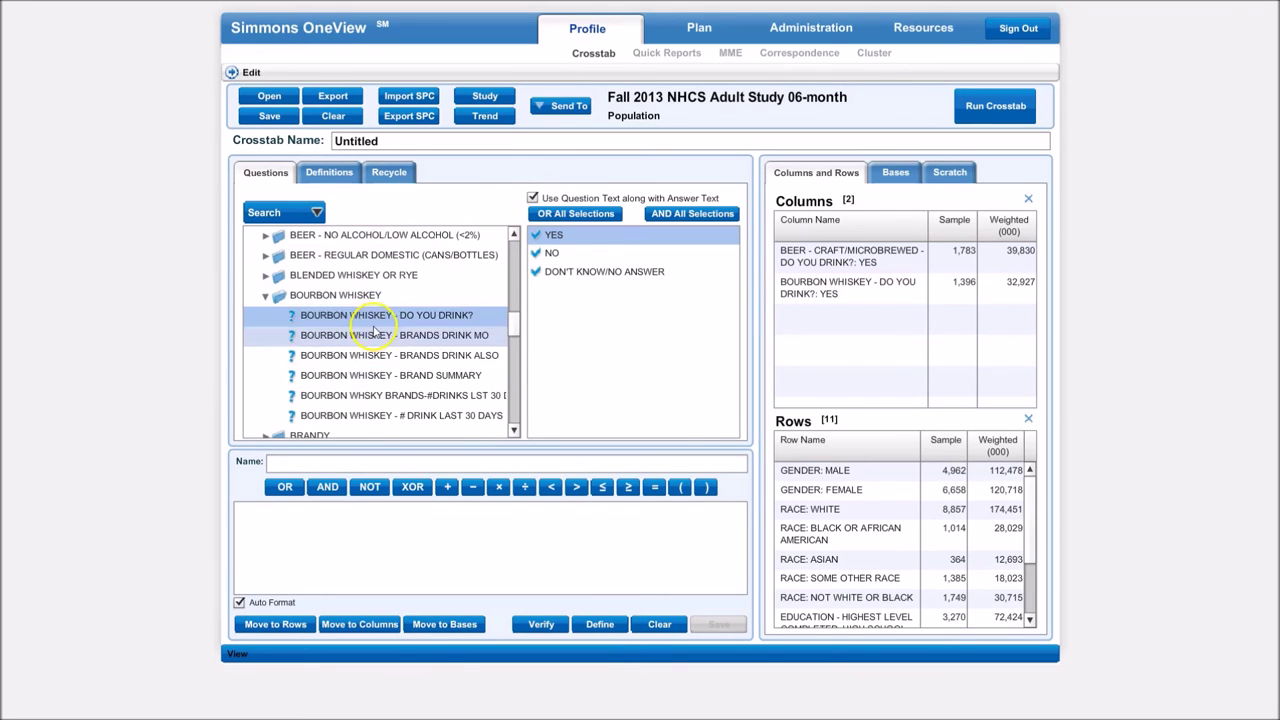
scroll(316, 360, "down", 2)
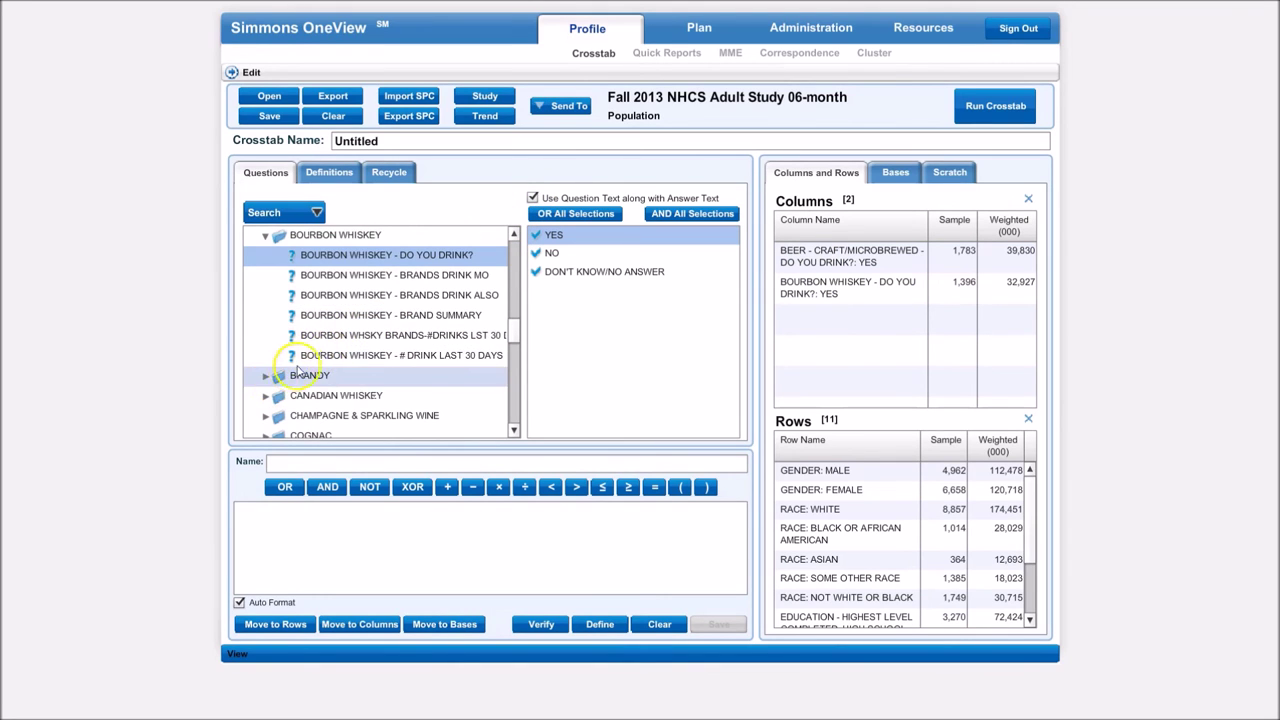
double_click(284, 376)
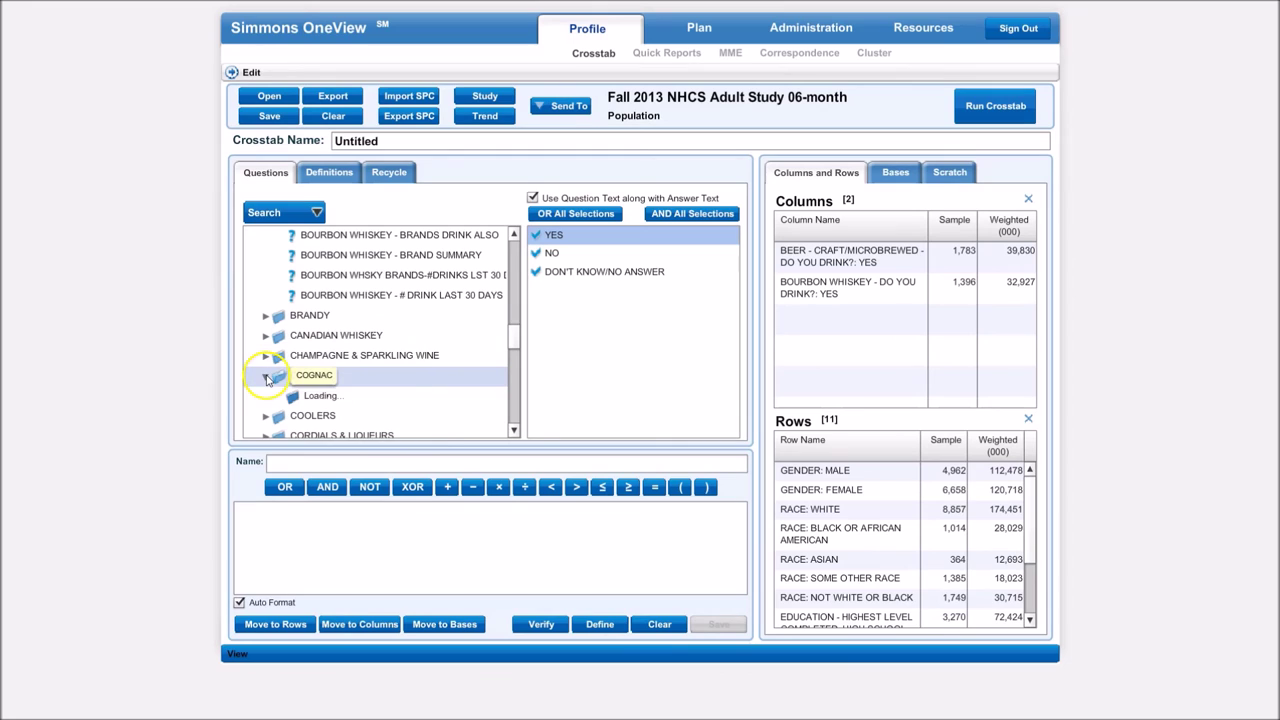
left_click(336, 400)
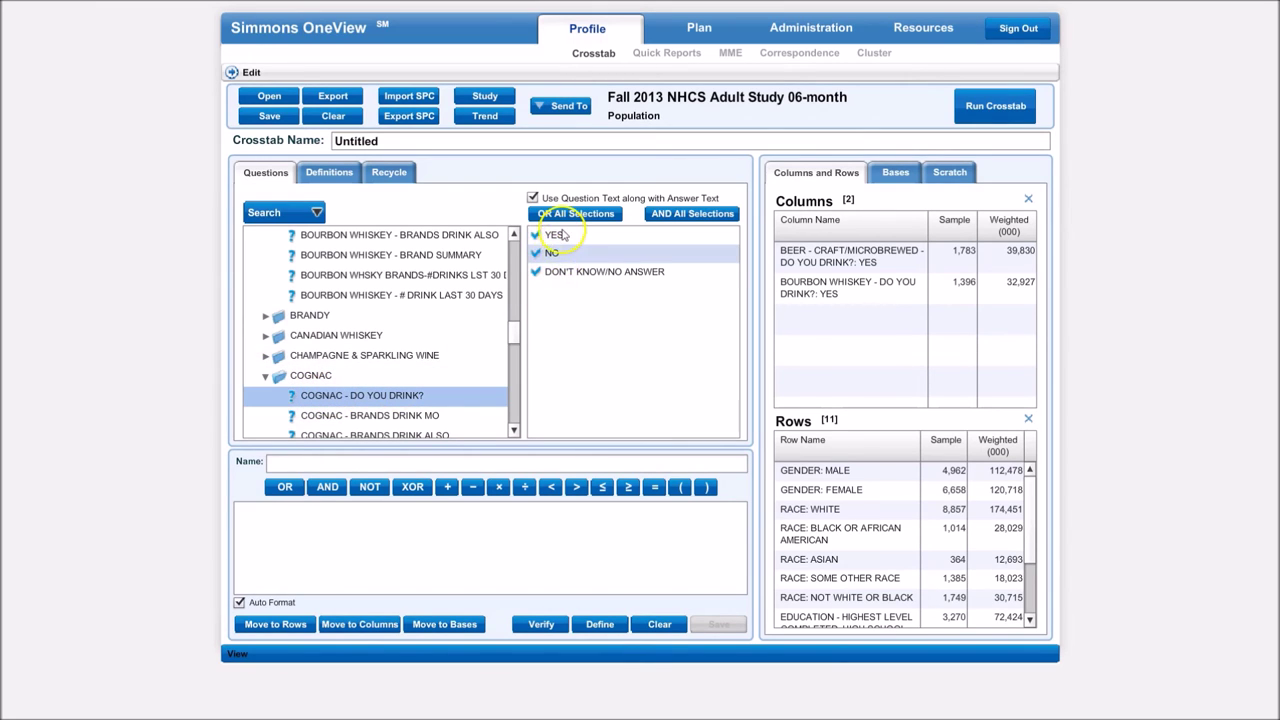
left_click_drag(558, 234, 831, 310)
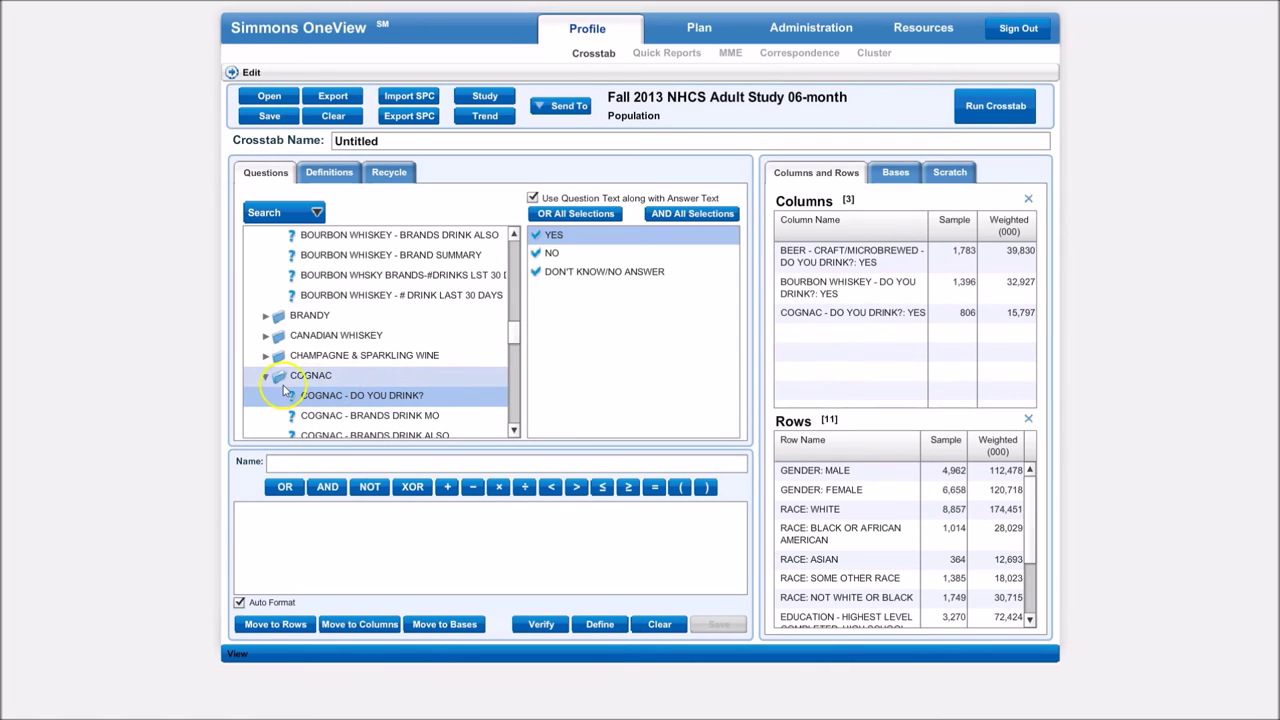
Run the crosstab and examine the gender, race and education figures for craft beer, bourbon whiskey and cognac drinkers
left_click(995, 108)
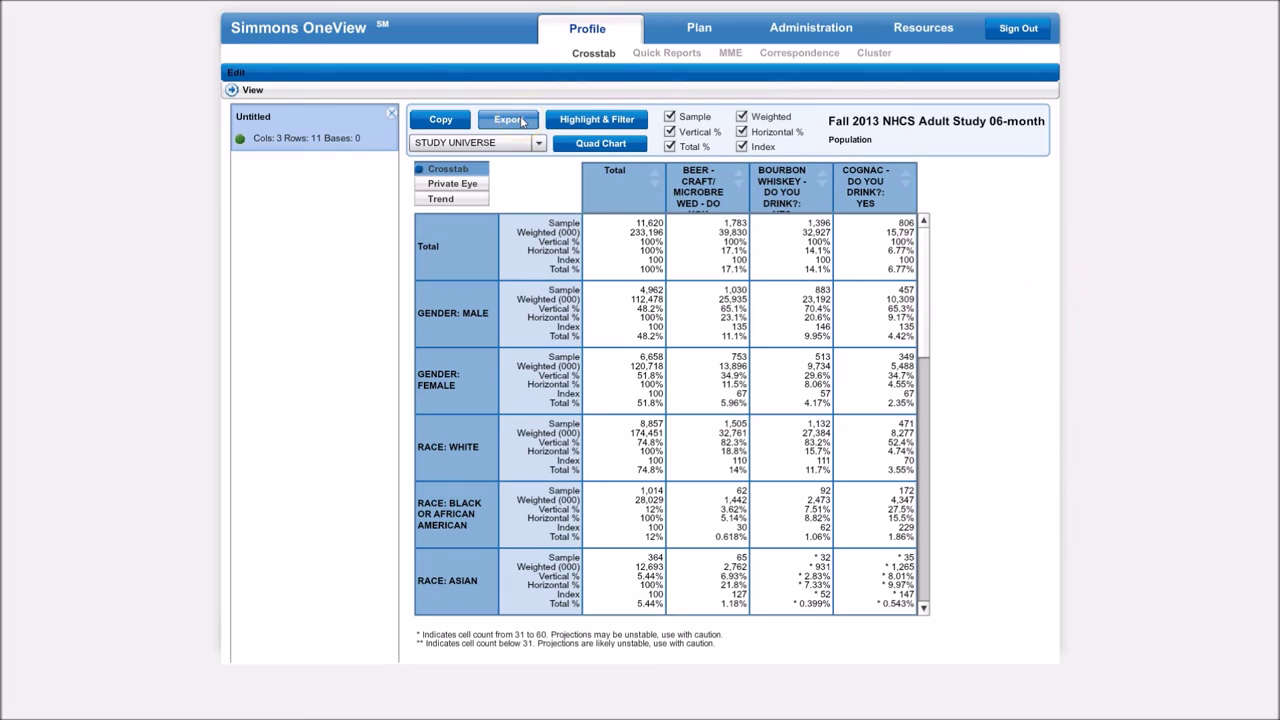
left_click(673, 326)
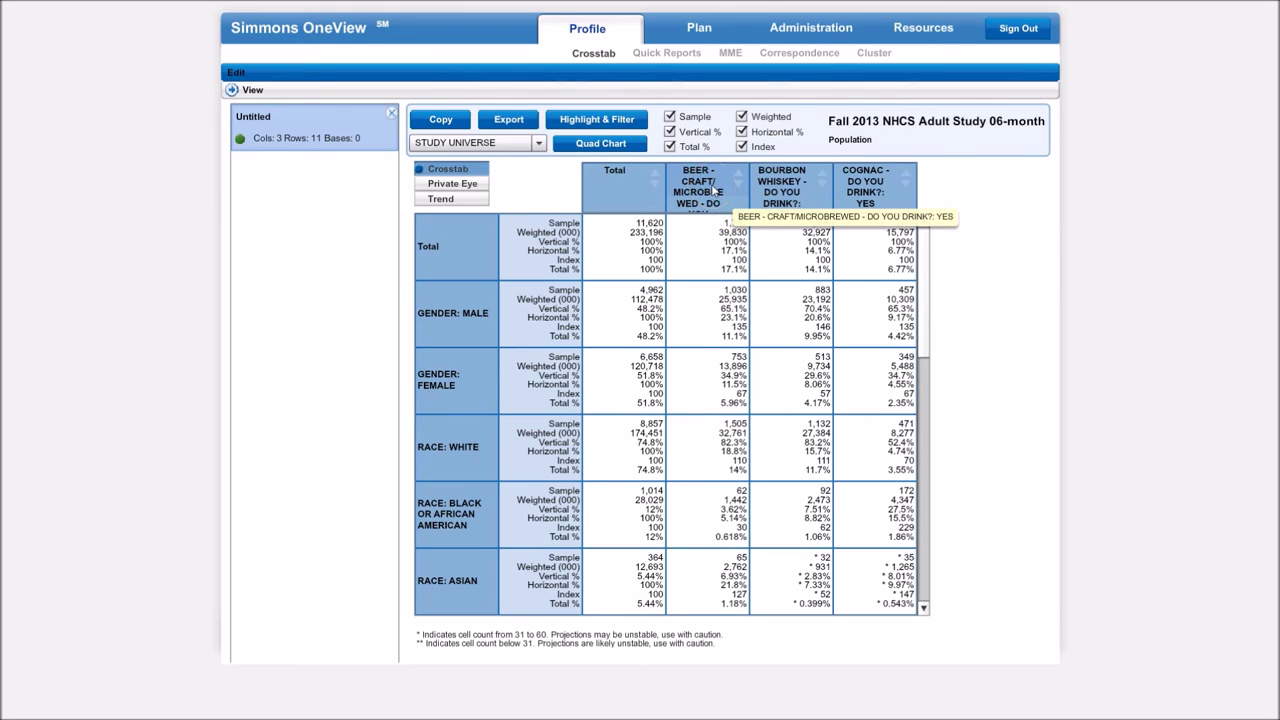
left_click(734, 312)
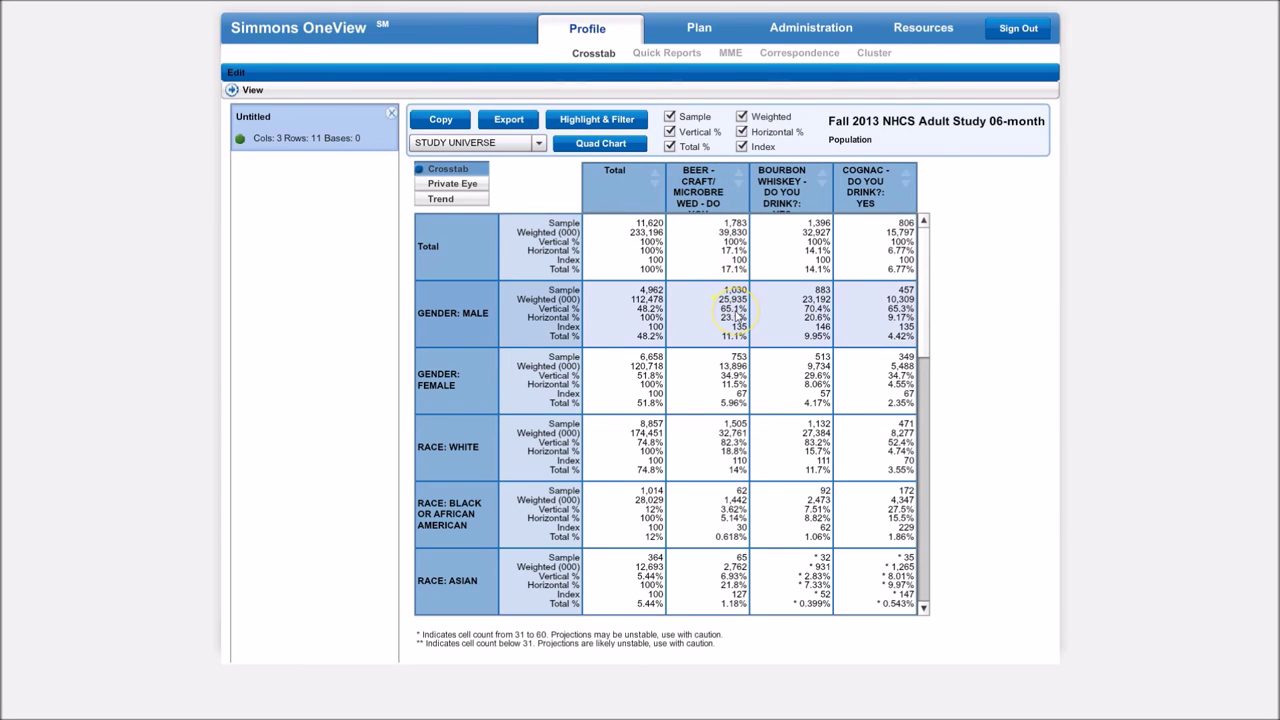
left_click(471, 314)
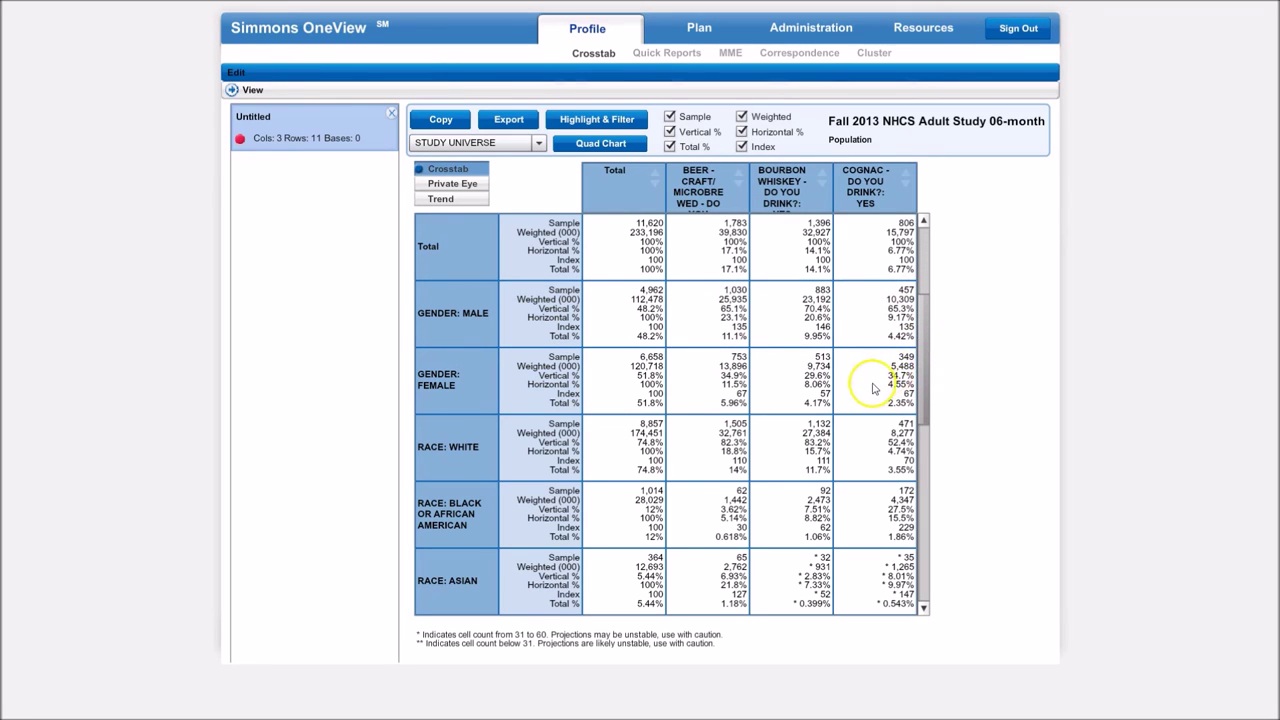
scroll(874, 386, "down", 3)
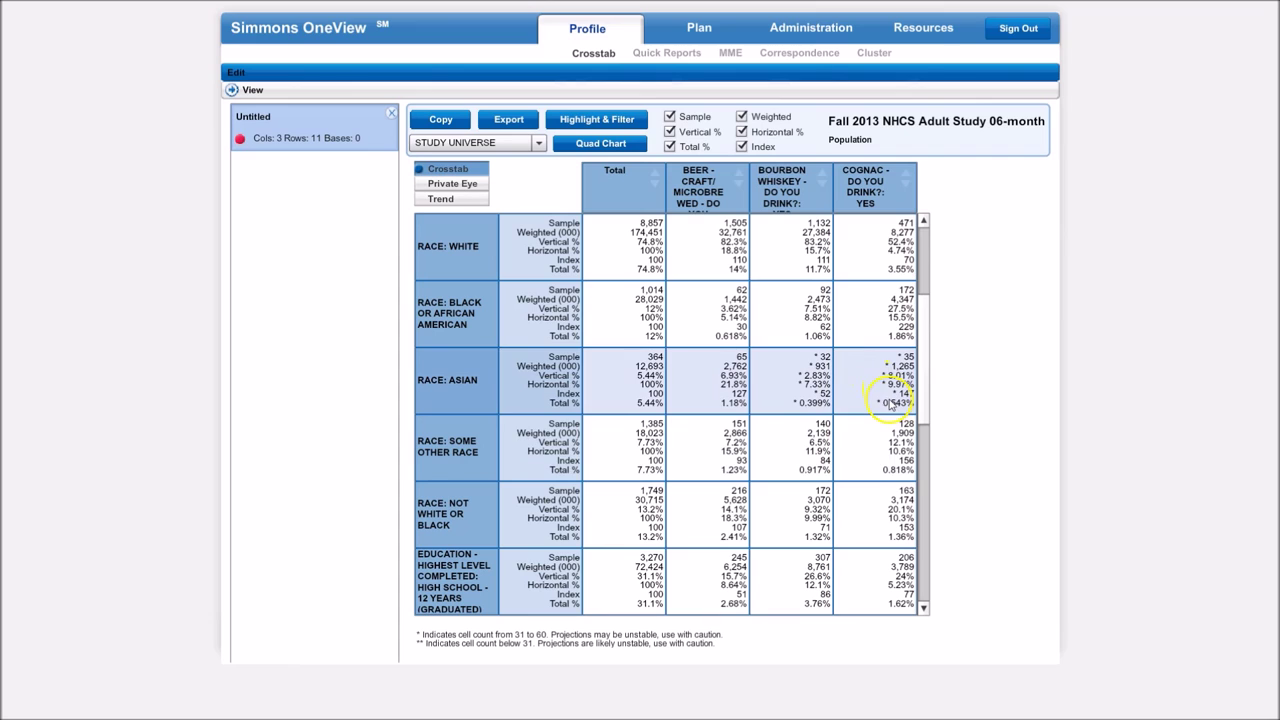